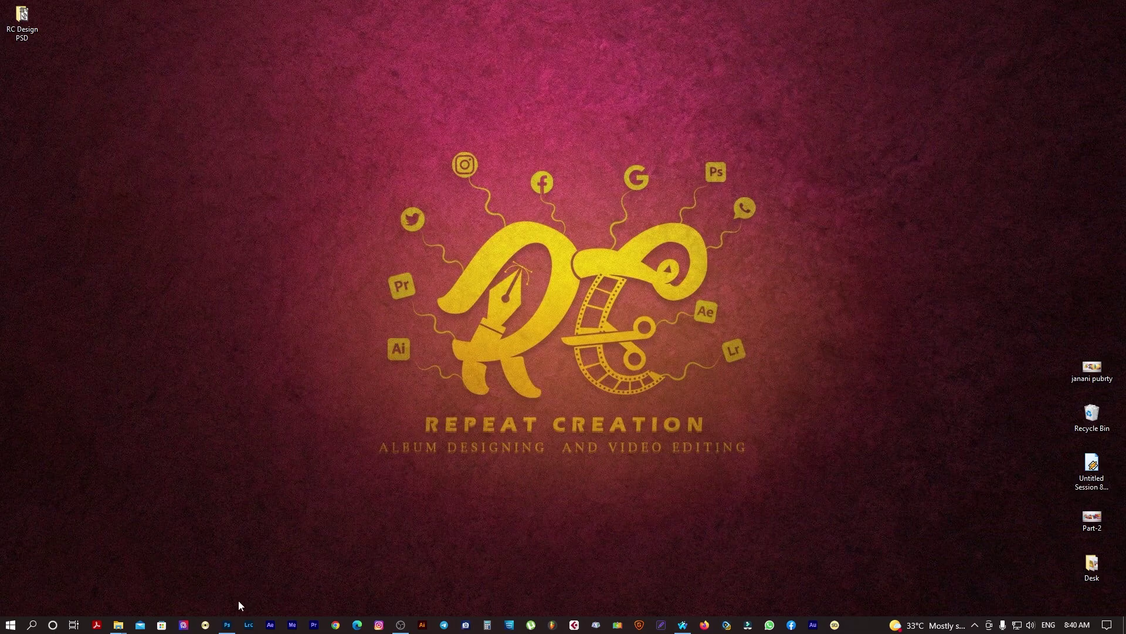
# - Create a new 36 x 12 inch, 300 ppi document called 'RC Design 2'
pyautogui.click(227, 625)
pyautogui.click(41, 260)
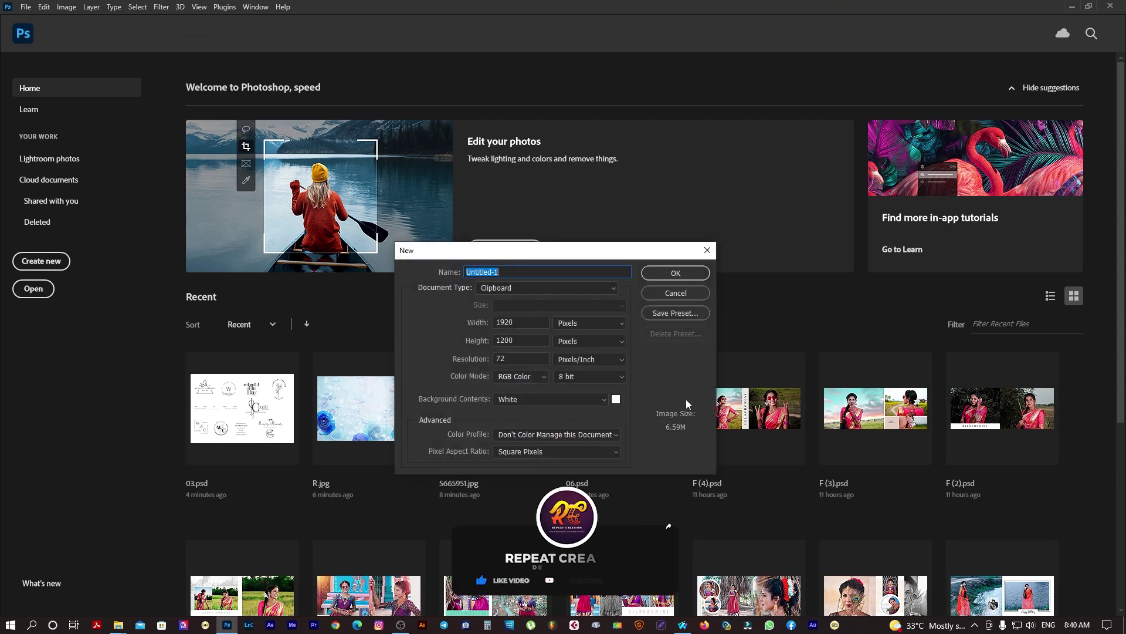
pyautogui.click(572, 323)
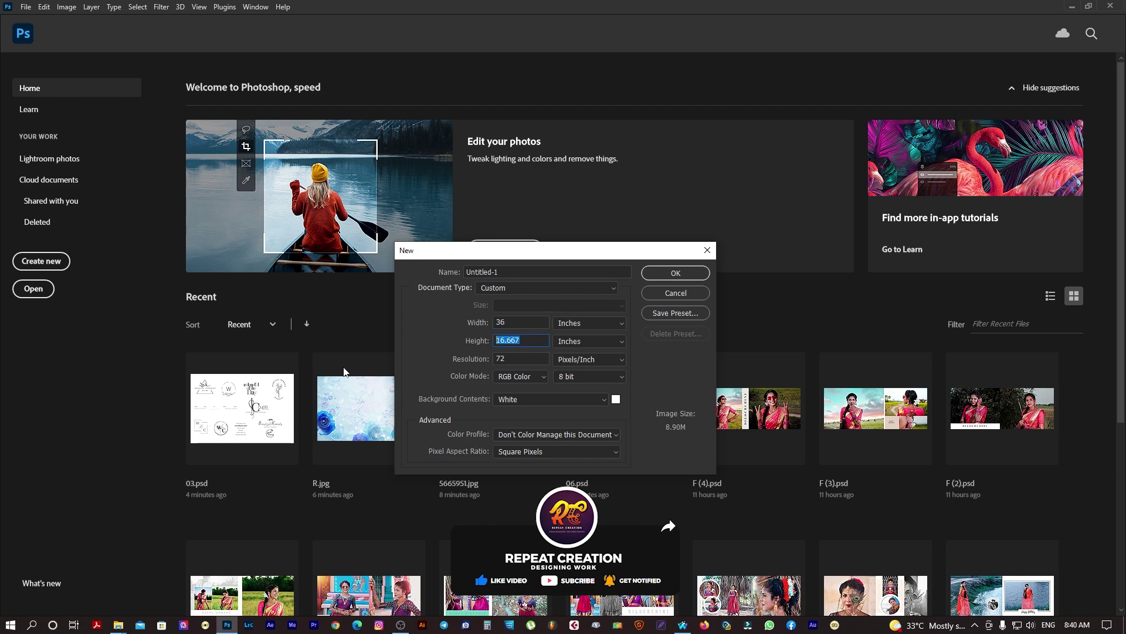
pyautogui.press('Tab')
pyautogui.write('300')
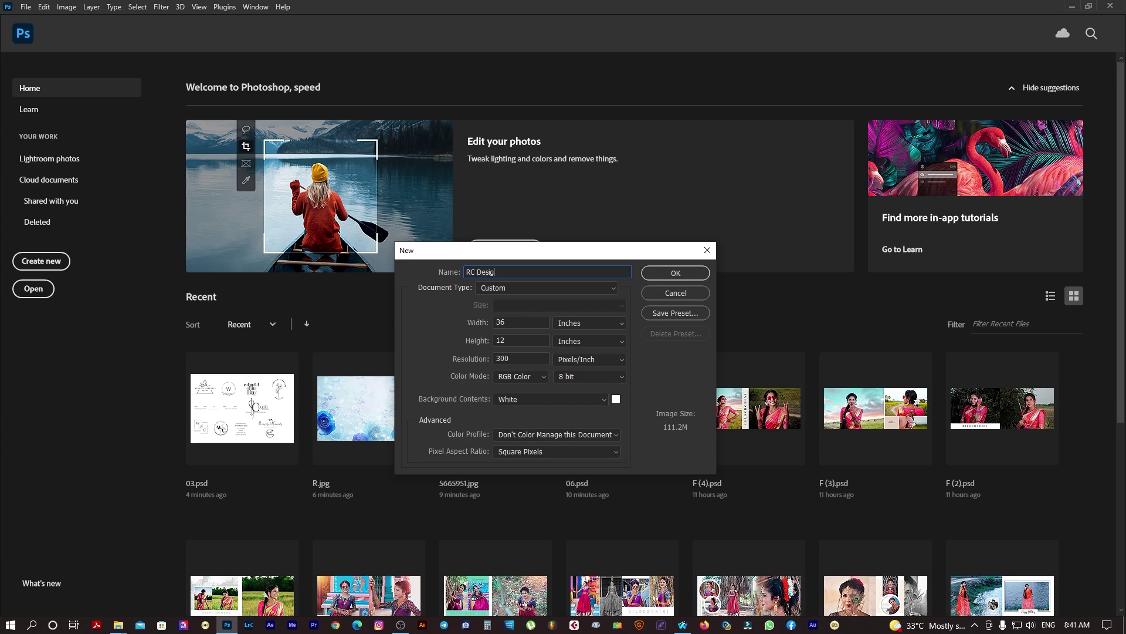
pyautogui.click(668, 273)
# - Add vertical guides at about 0.8 in, the centre and 35.3 in, plus top and bottom margin guides
pyautogui.moveTo(14, 164); pyautogui.dragTo(569, 308)
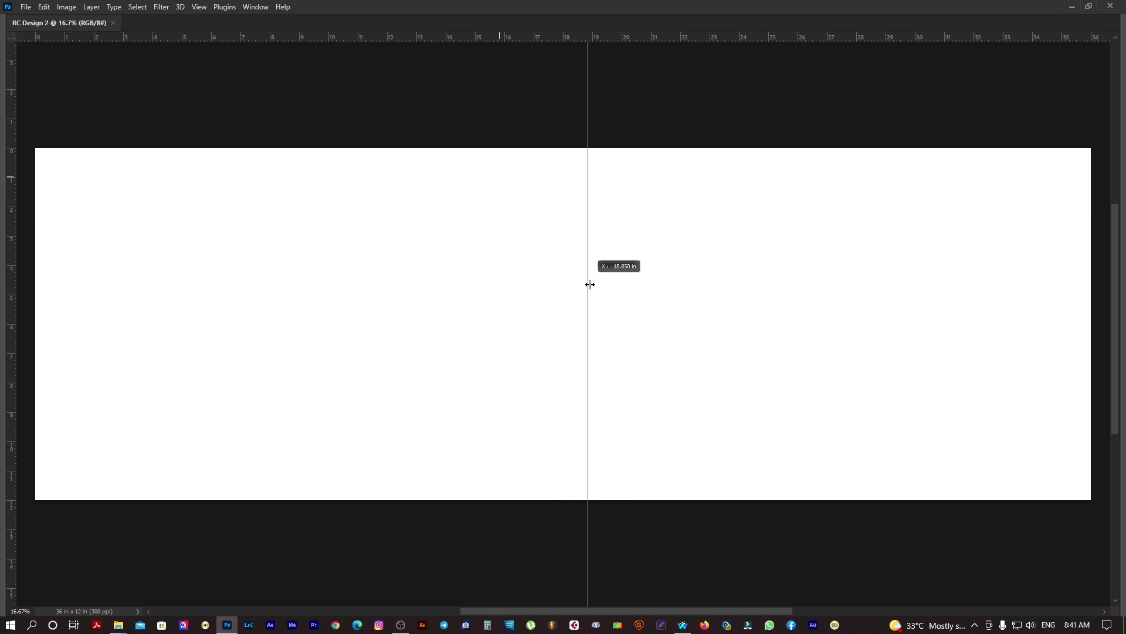
pyautogui.moveTo(8, 139)
pyautogui.mouseDown()
pyautogui.moveTo(59, 127)
pyautogui.moveTo(592, 320)
pyautogui.mouseUp()
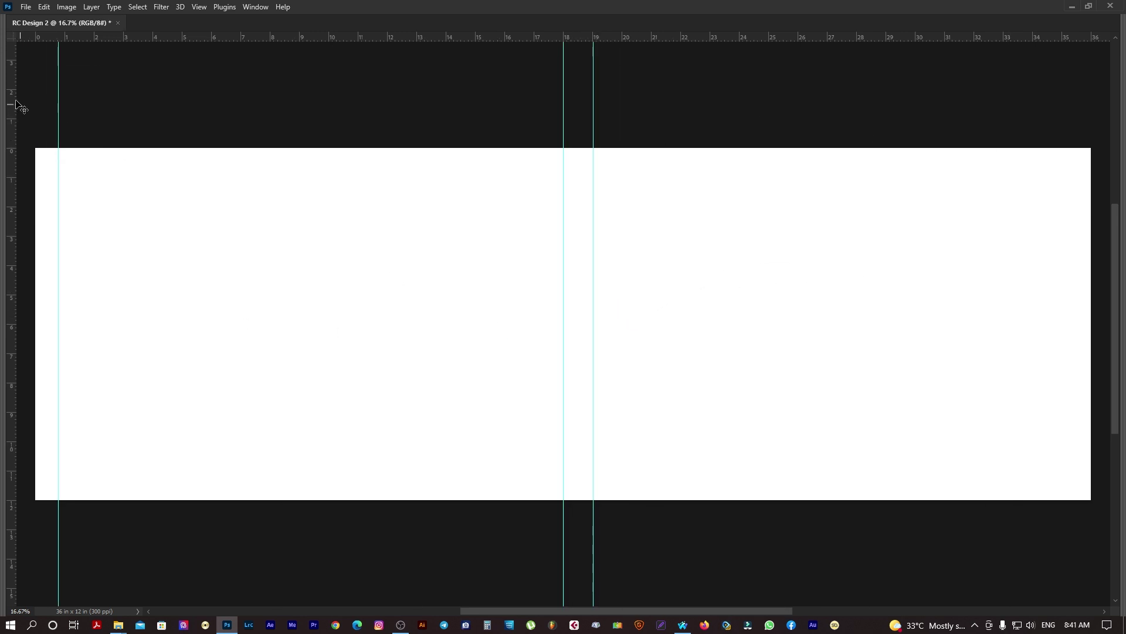
pyautogui.moveTo(16, 106); pyautogui.dragTo(533, 216)
pyautogui.moveTo(14, 133); pyautogui.dragTo(970, 212)
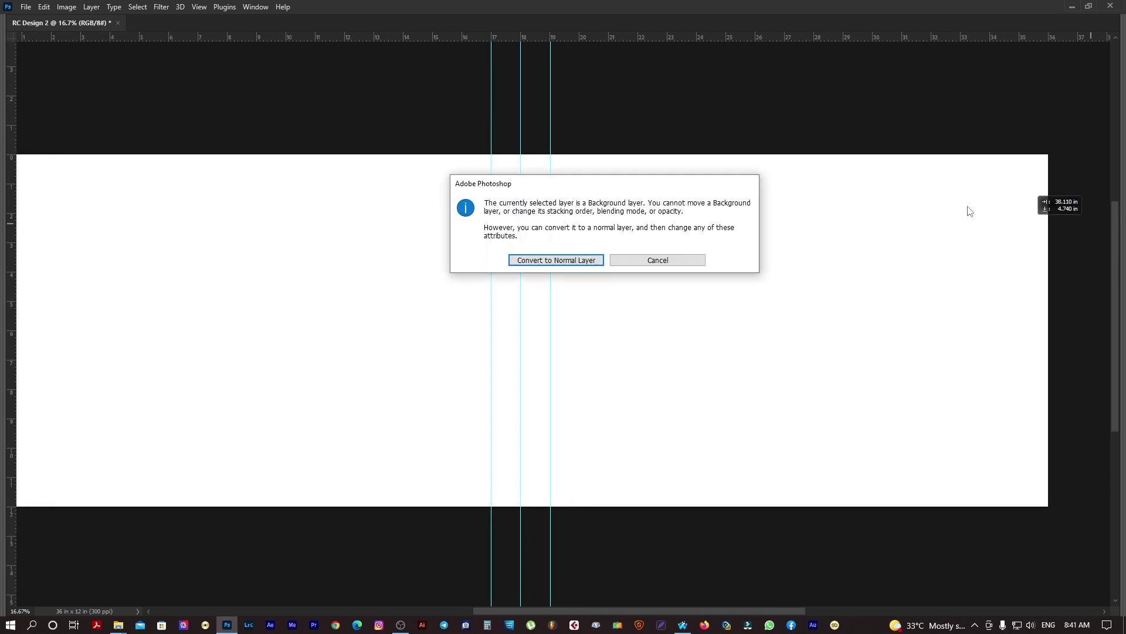
pyautogui.click(671, 260)
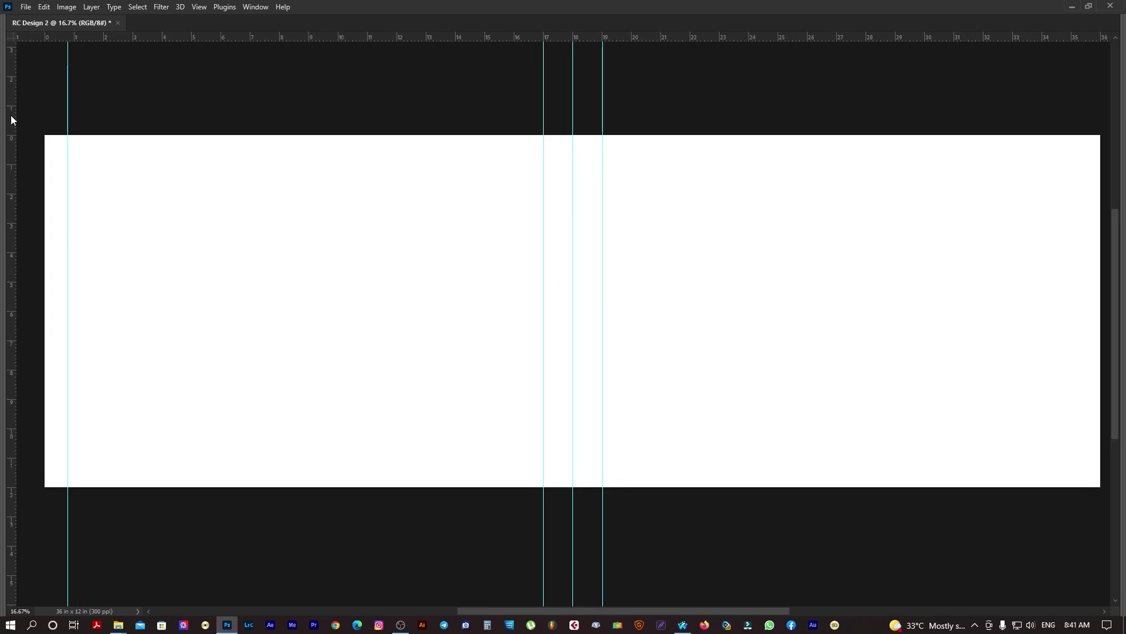
pyautogui.moveTo(11, 120); pyautogui.dragTo(1081, 290)
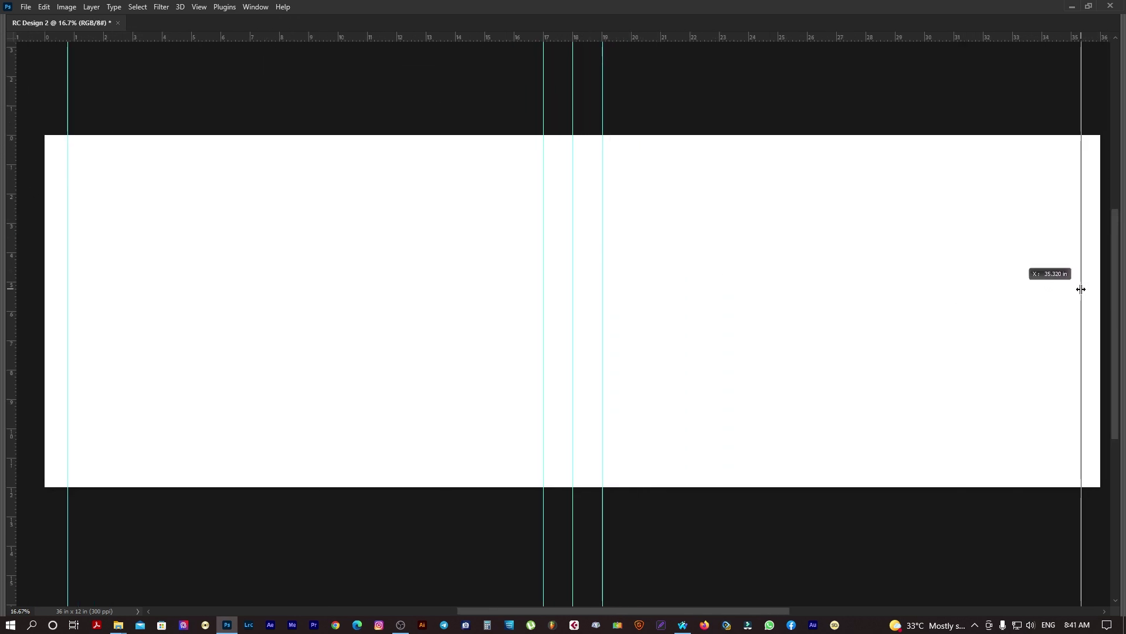
pyautogui.moveTo(813, 40); pyautogui.dragTo(769, 152)
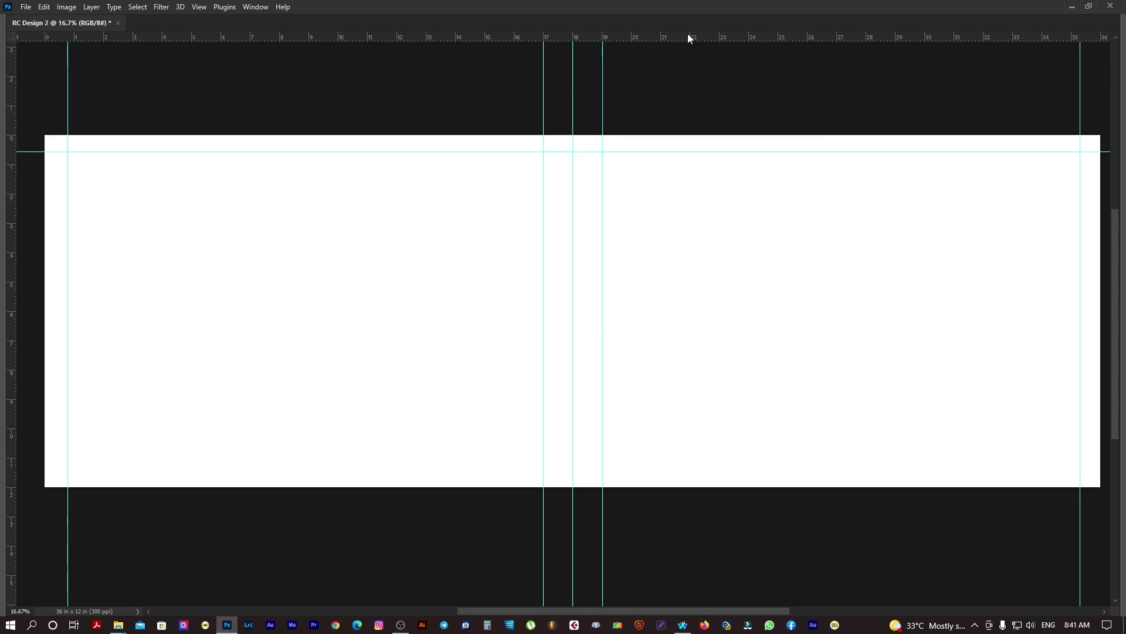
pyautogui.moveTo(689, 39); pyautogui.dragTo(694, 470)
# - Draw a rectangle over the spread's top-left area and give it a dull maroon fill
pyautogui.press('Tab')
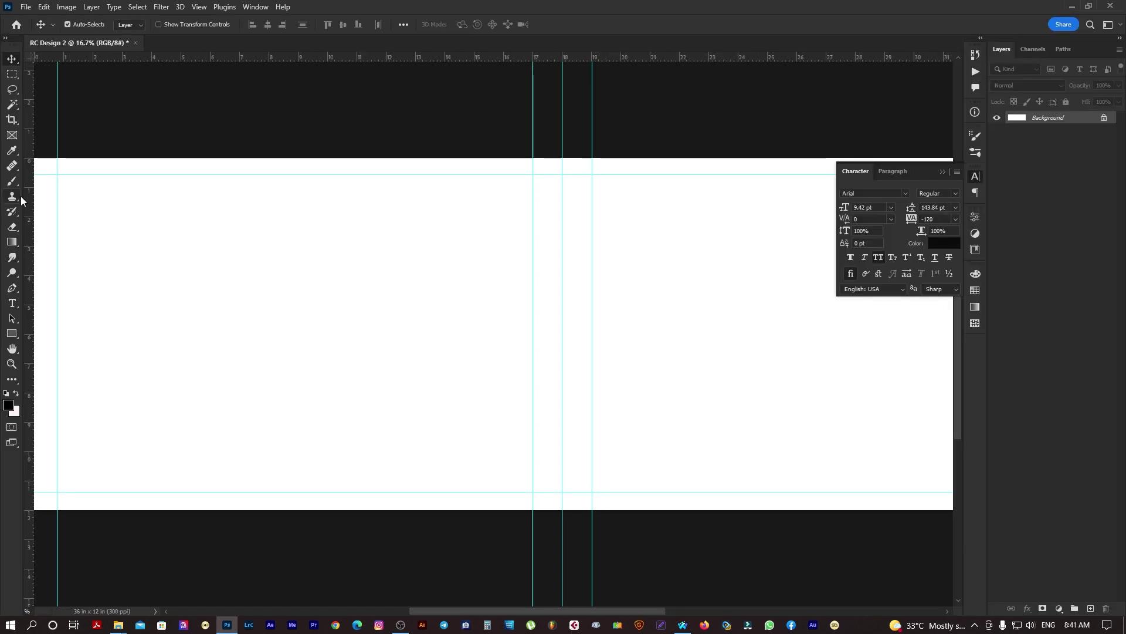
pyautogui.click(12, 334)
pyautogui.press('Tab')
pyautogui.press('Tab')
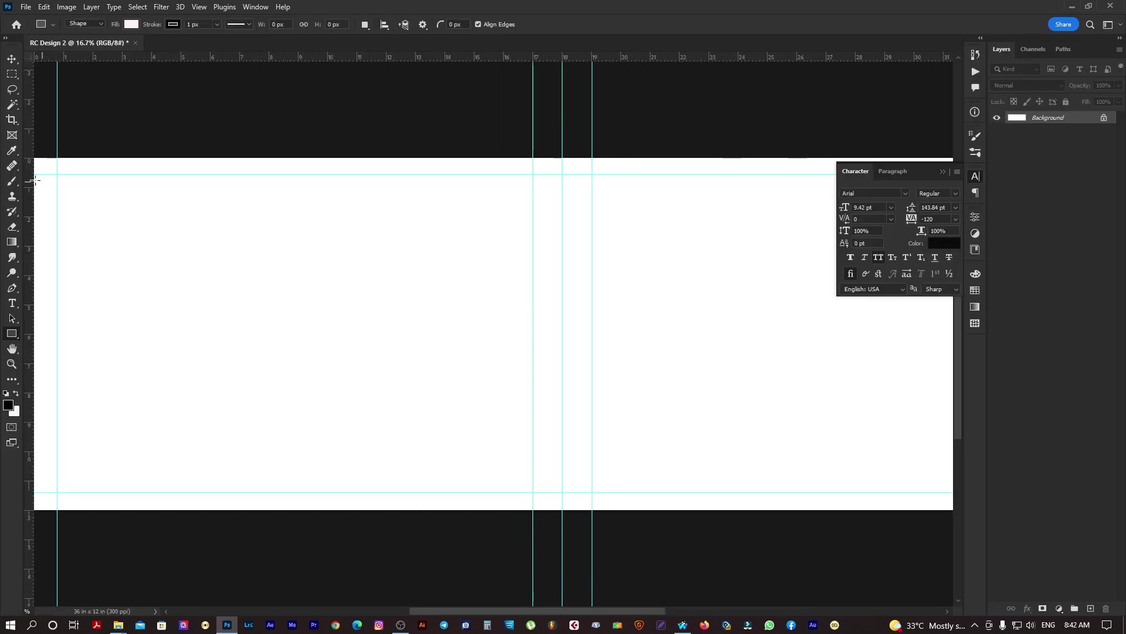
pyautogui.moveTo(62, 170); pyautogui.dragTo(428, 425)
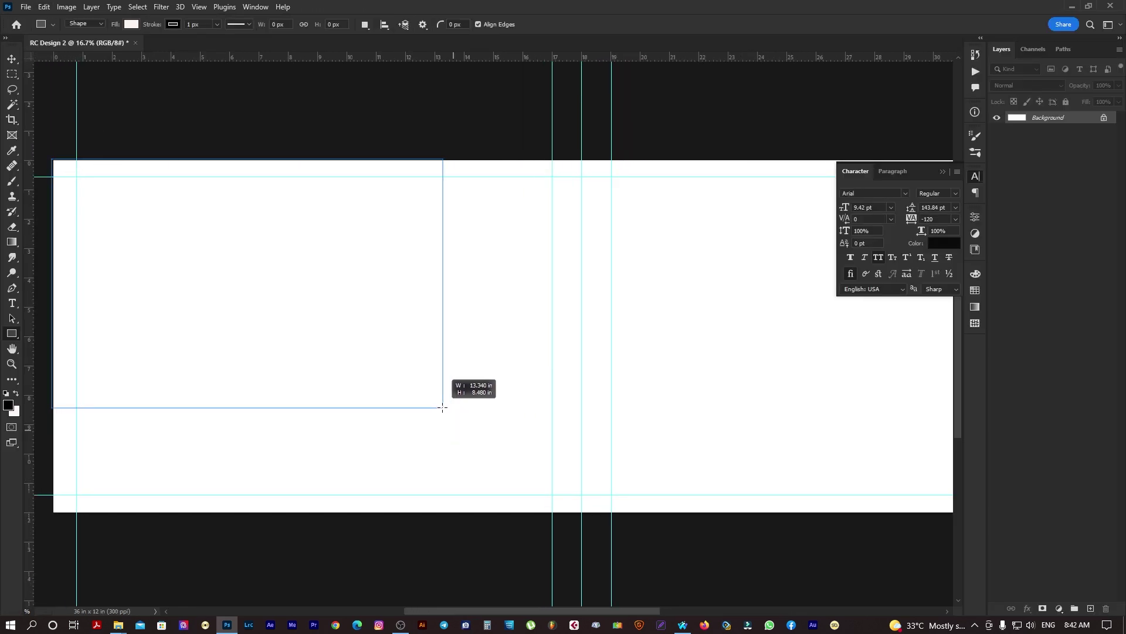
pyautogui.click(840, 335)
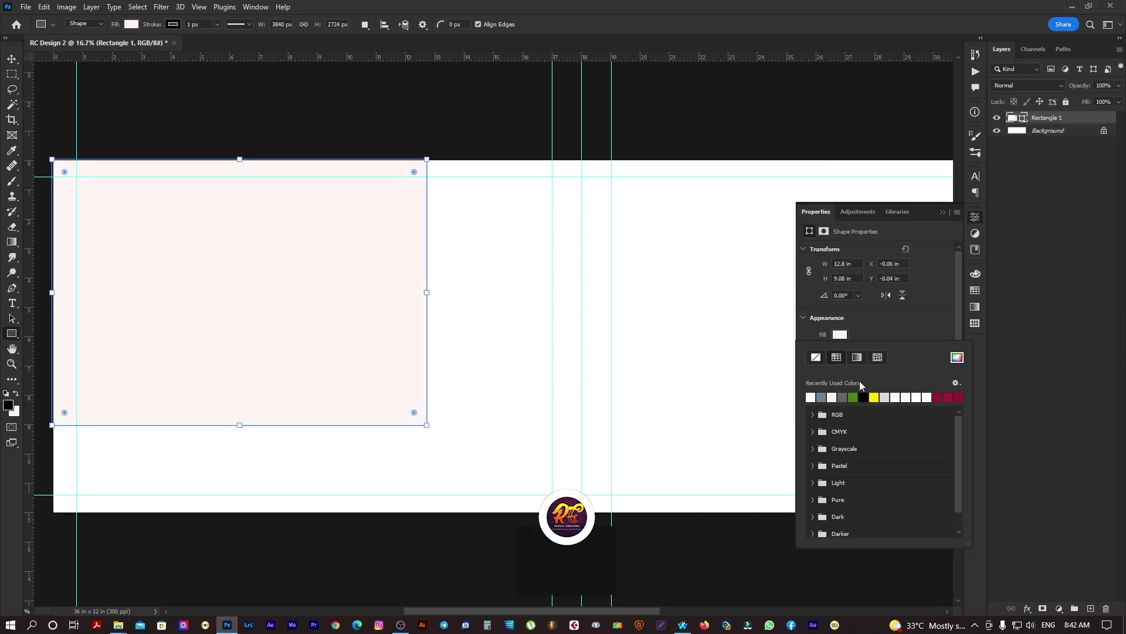
pyautogui.click(855, 398)
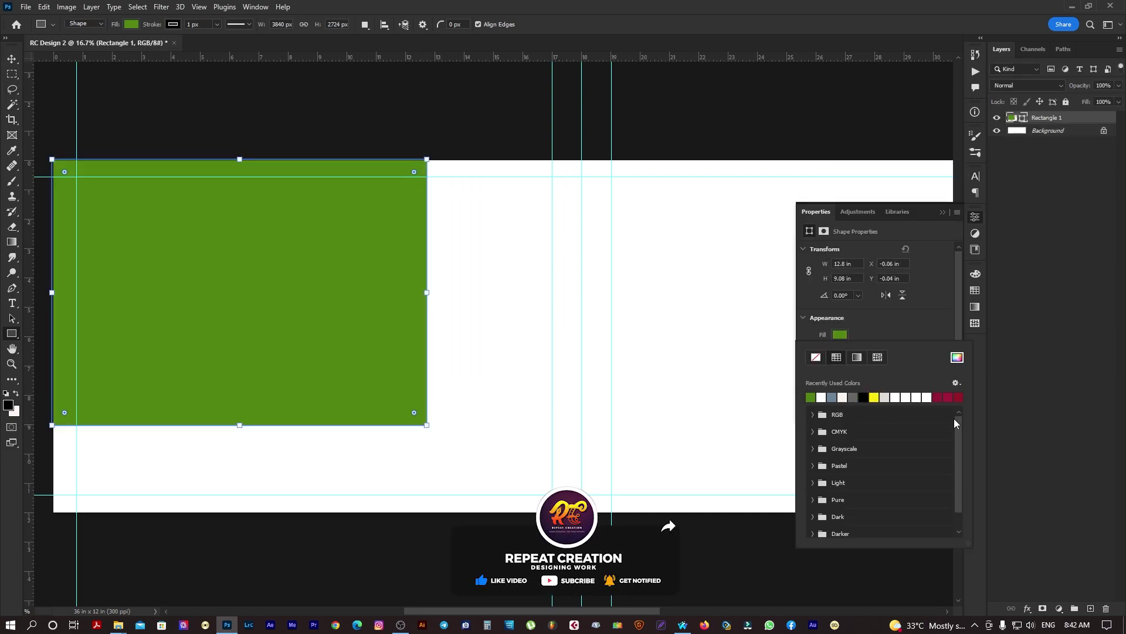
pyautogui.click(948, 398)
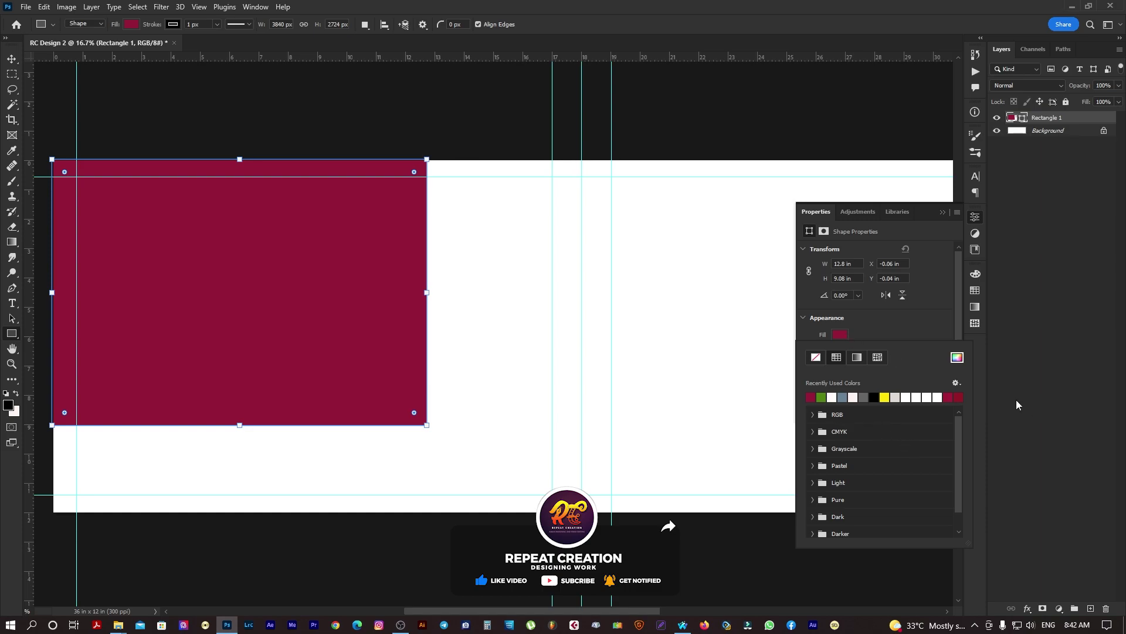
pyautogui.click(957, 358)
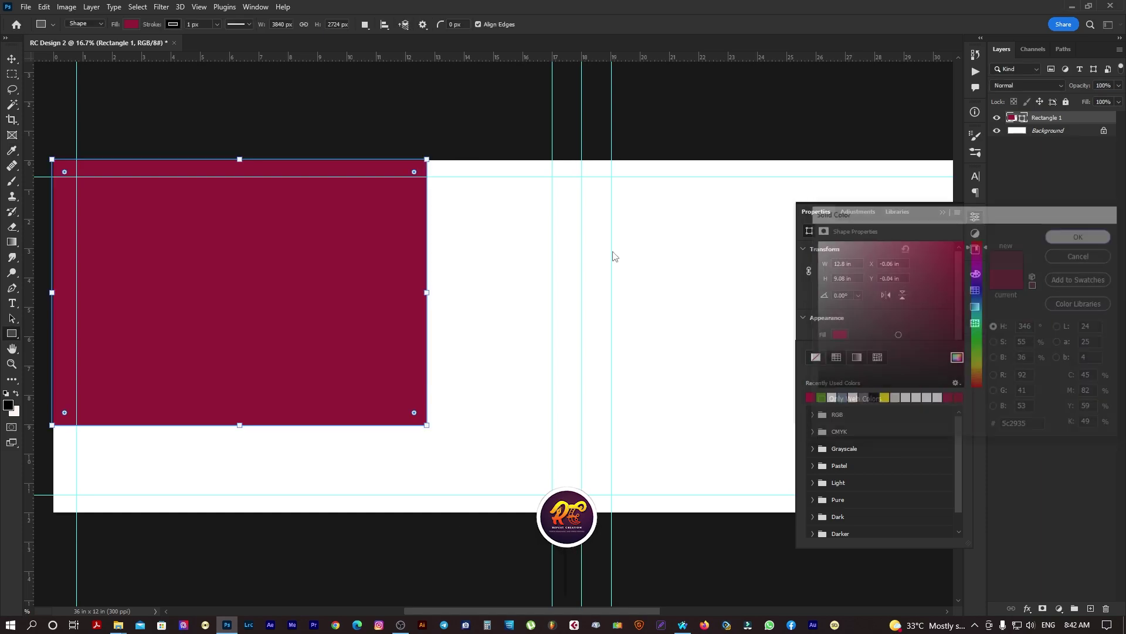
pyautogui.press('Tab')
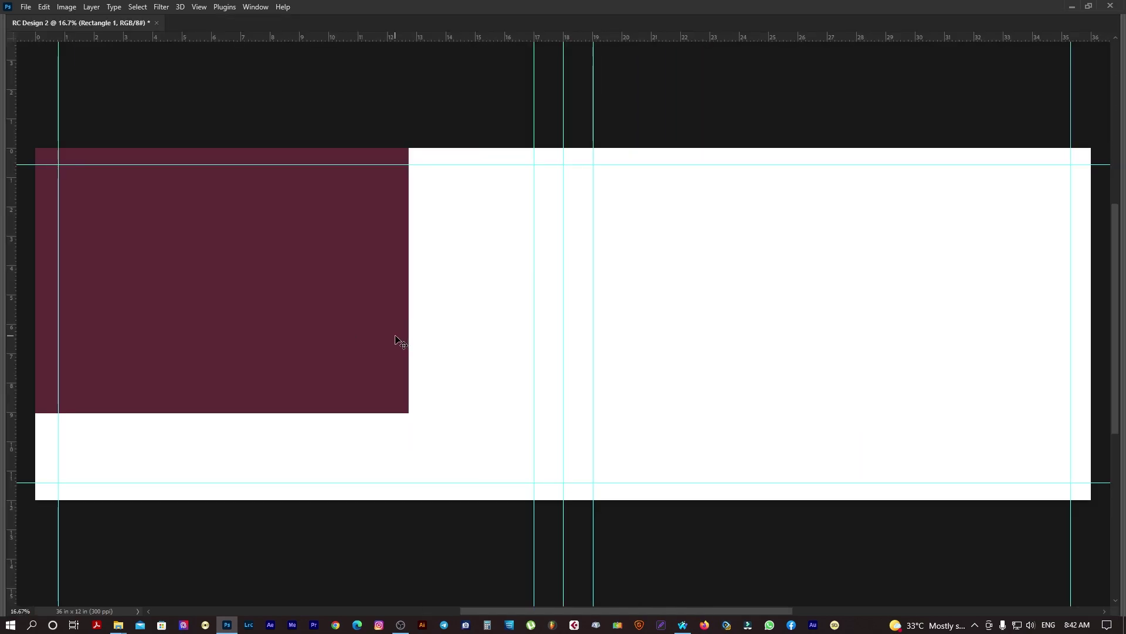
# - Resize the maroon rectangle to span from the bottom-left corner toward the centre guide
pyautogui.press('Tab')
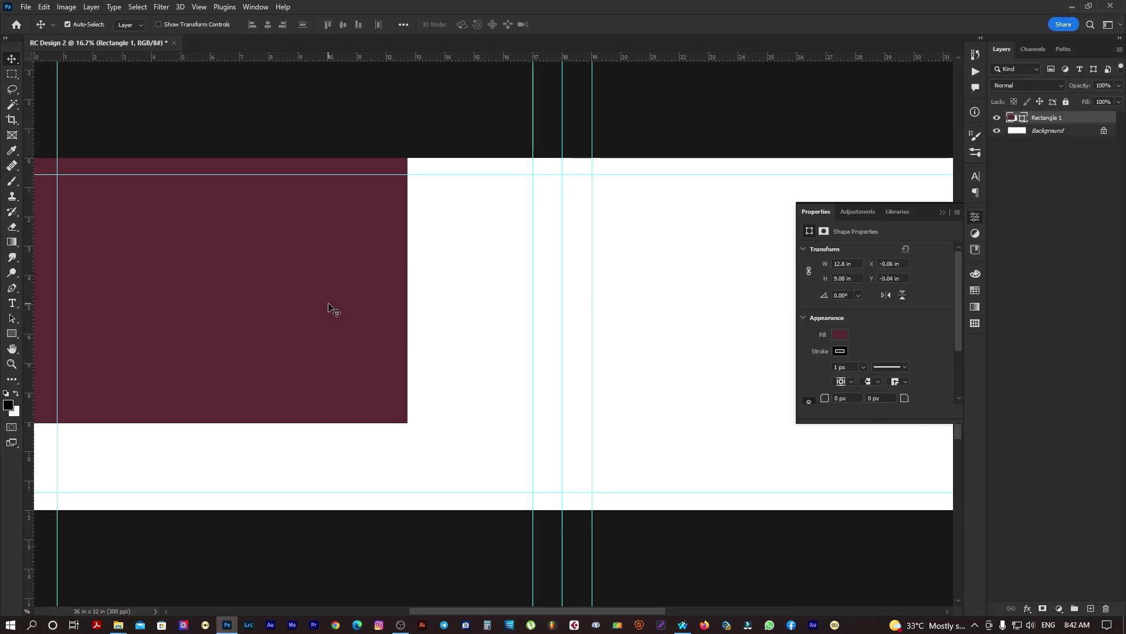
pyautogui.press('Tab')
pyautogui.hotkey('ctrl', 't')
pyautogui.moveTo(344, 363); pyautogui.dragTo(353, 353)
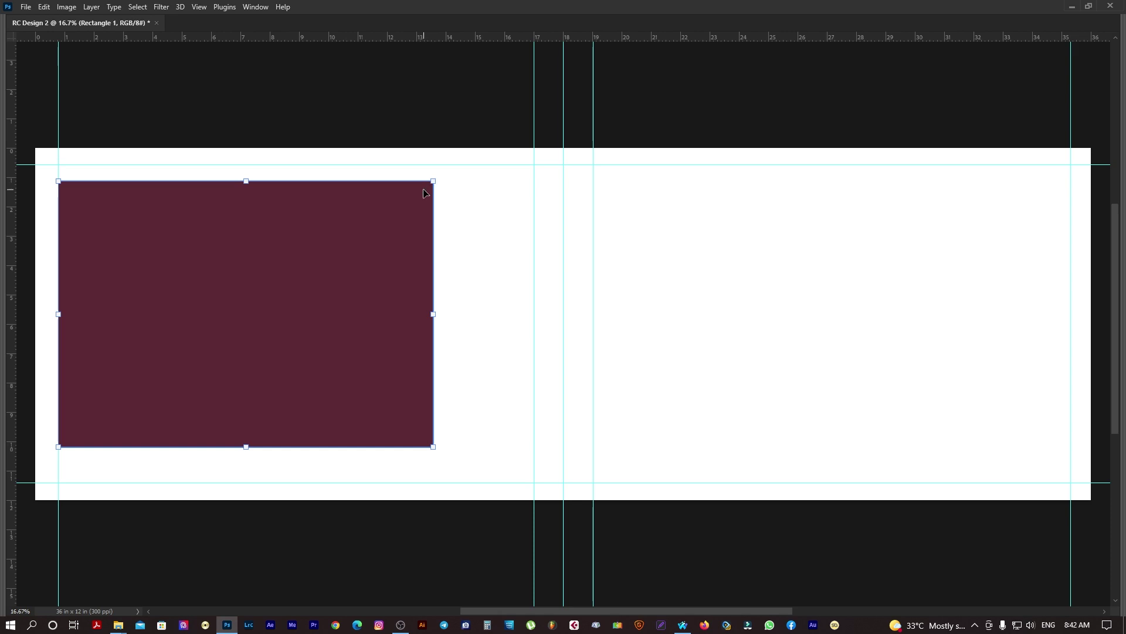
pyautogui.moveTo(433, 181); pyautogui.dragTo(562, 194)
pyautogui.moveTo(58, 446); pyautogui.dragTo(32, 502)
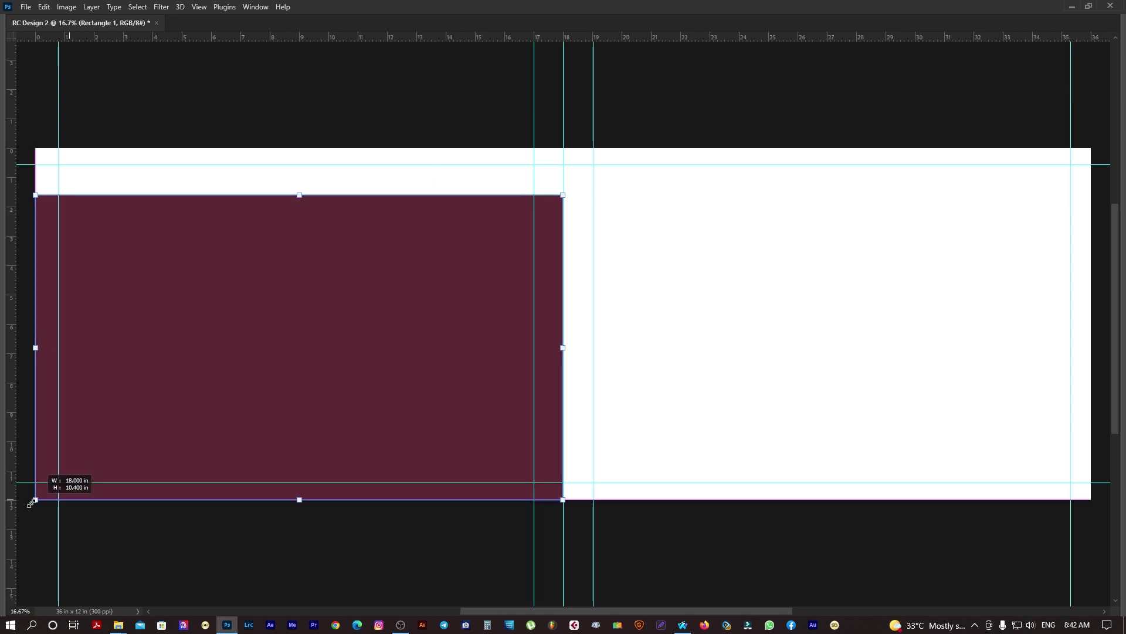
pyautogui.press('Return')
pyautogui.moveTo(401, 384); pyautogui.dragTo(431, 390)
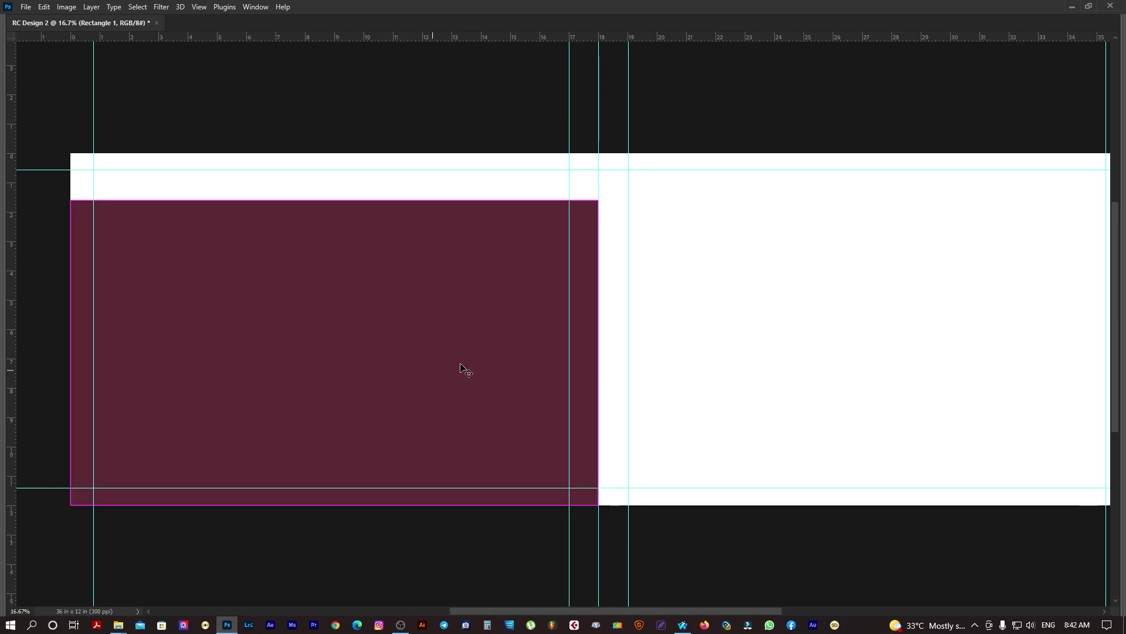
# - Duplicate the rectangle into a smaller frame fitted against the top-left guides
pyautogui.hotkey('ctrl', 'j')
pyautogui.moveTo(597, 200); pyautogui.dragTo(477, 306)
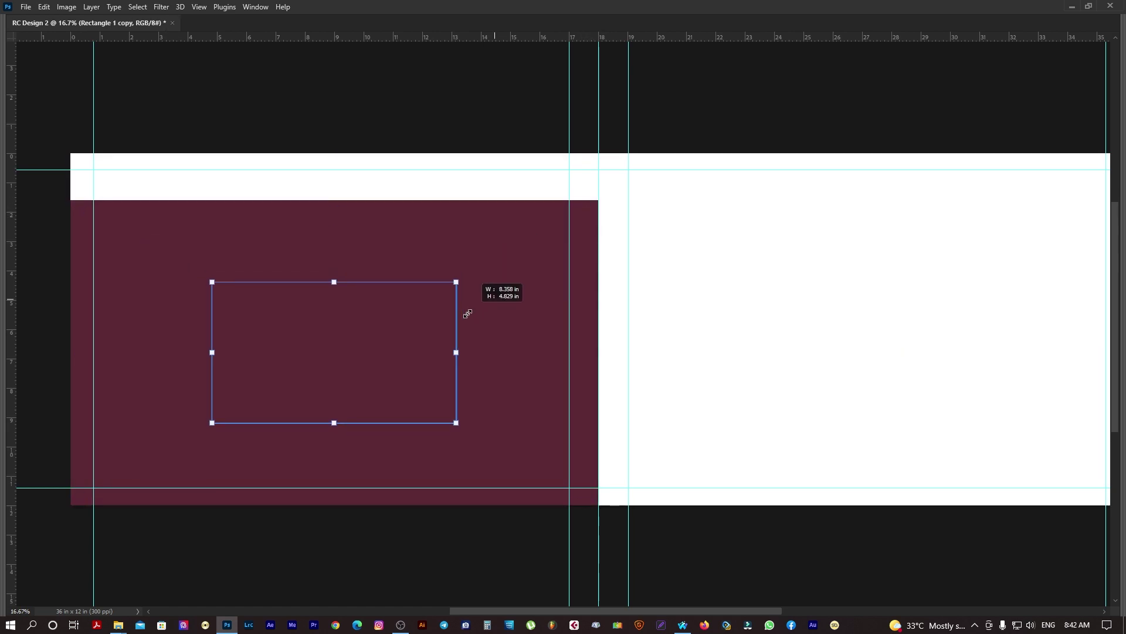
pyautogui.moveTo(368, 329); pyautogui.dragTo(285, 221)
pyautogui.hotkey('ctrl', 't')
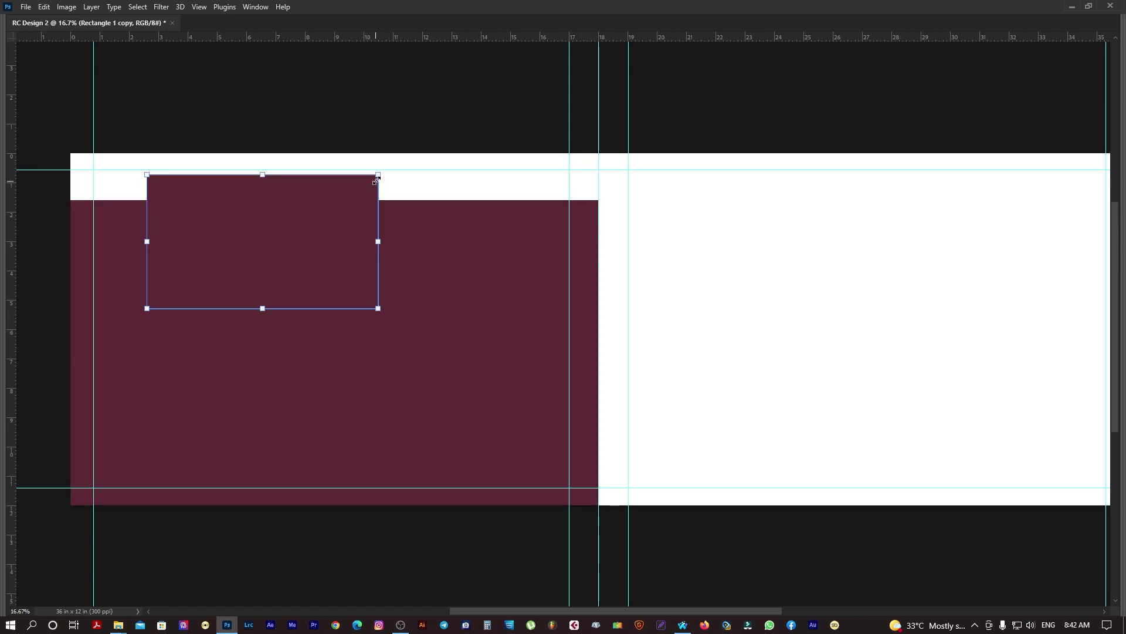
pyautogui.moveTo(377, 176)
pyautogui.mouseDown()
pyautogui.moveTo(342, 211)
pyautogui.moveTo(249, 208)
pyautogui.mouseUp()
pyautogui.press('Return')
# - Lower the large rectangle's top edge and add a second small frame, spacing both half an inch
pyautogui.click(538, 254)
pyautogui.hotkey('ctrl', 't')
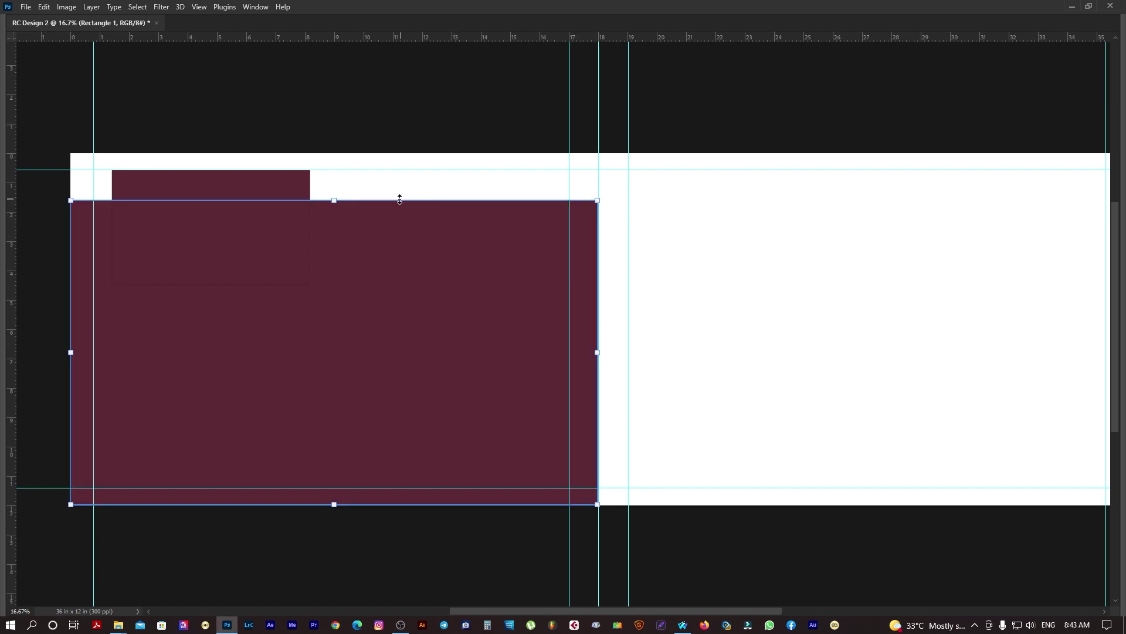
pyautogui.moveTo(340, 200); pyautogui.dragTo(332, 244)
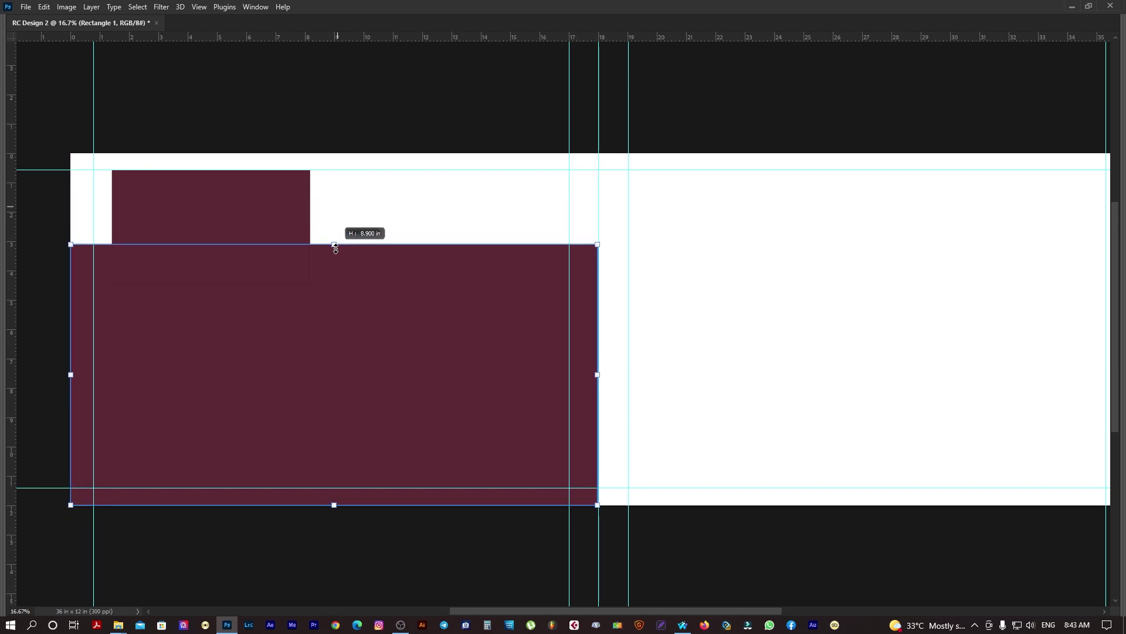
pyautogui.press('Return')
pyautogui.moveTo(244, 224)
pyautogui.mouseDown()
pyautogui.moveTo(437, 234)
pyautogui.moveTo(428, 221)
pyautogui.mouseUp()
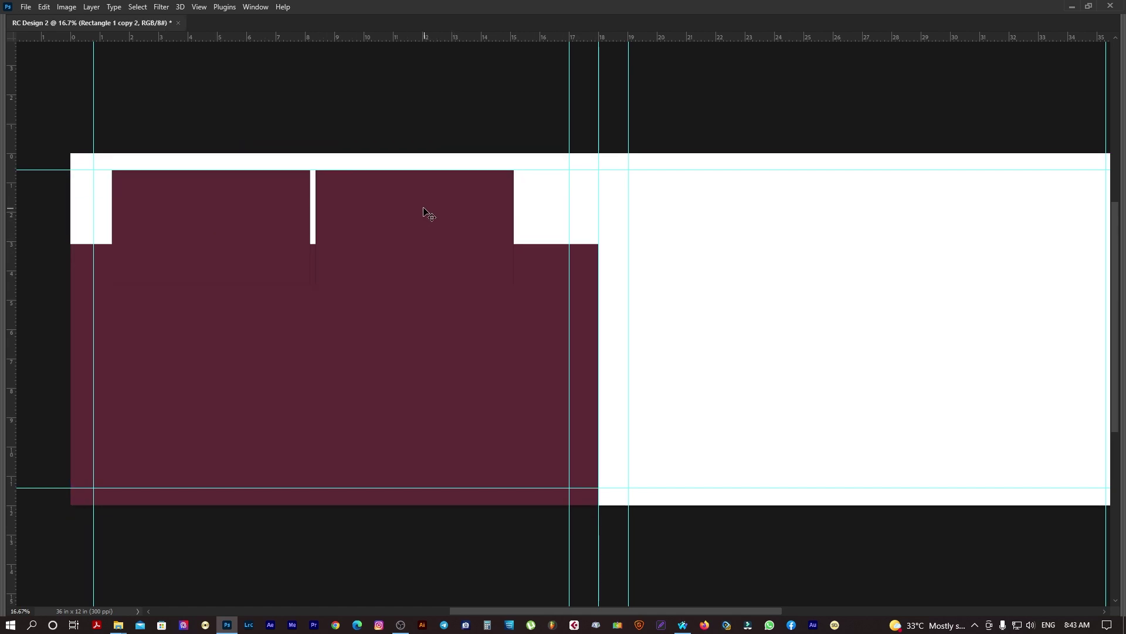
pyautogui.moveTo(273, 224); pyautogui.dragTo(289, 224)
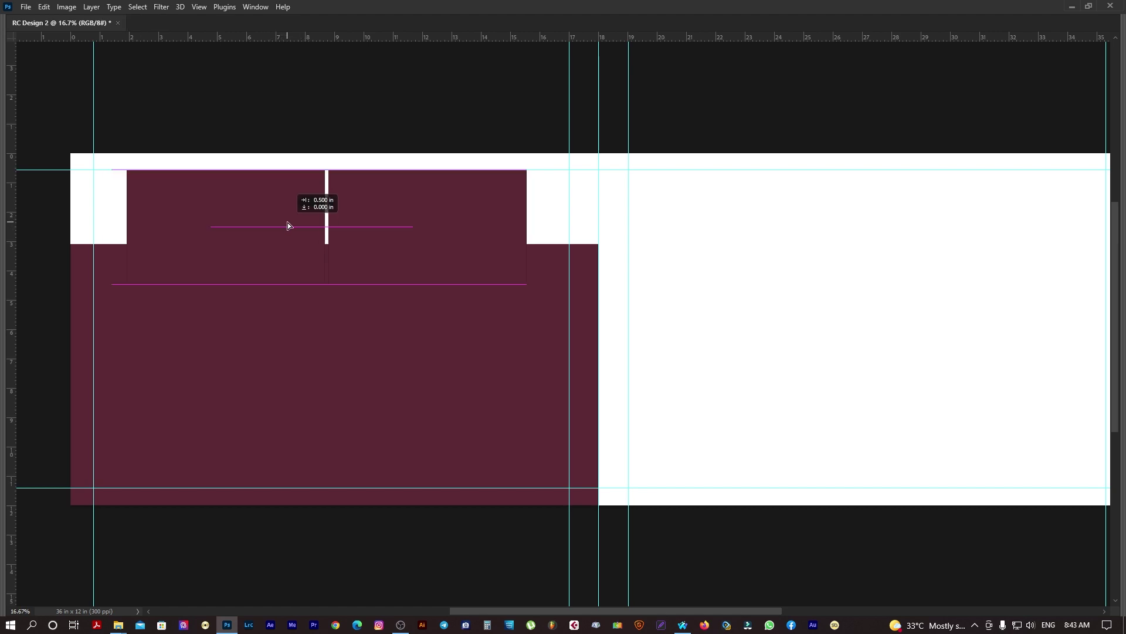
# - Select the large maroon block and Alt-drag a copy up to the top guide
pyautogui.rightClick(262, 227)
pyautogui.click(282, 226)
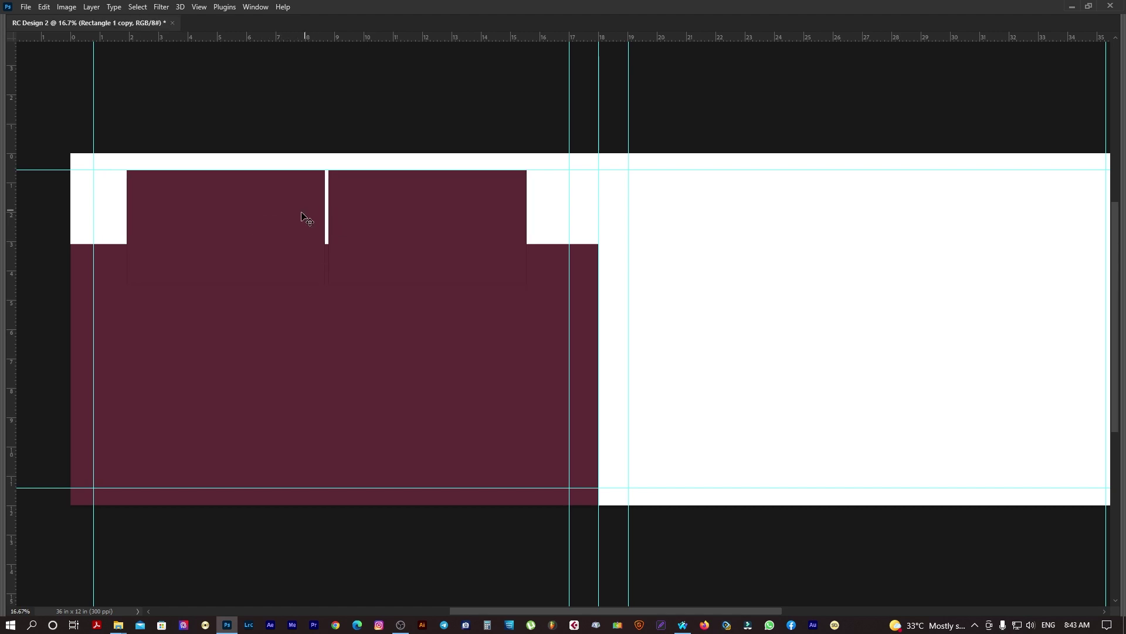
pyautogui.moveTo(471, 412); pyautogui.dragTo(472, 322)
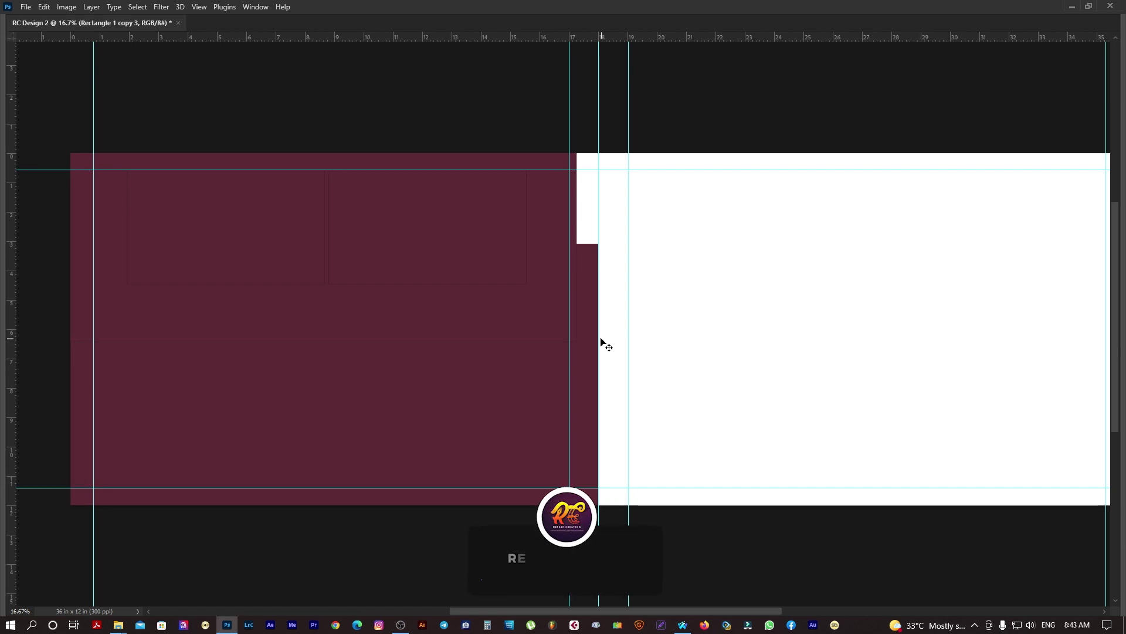
# - Send the copied block behind the two top-left frames and fit it snugly around them as a border
pyautogui.hotkey('ctrl', '[')
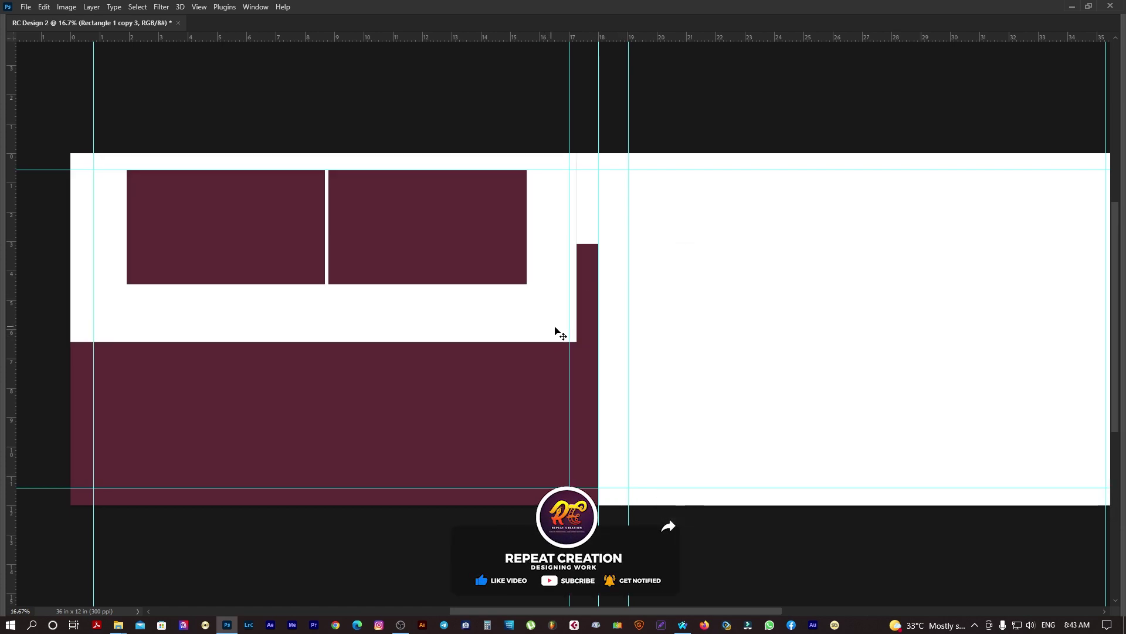
pyautogui.hotkey('ctrl', 't')
pyautogui.moveTo(576, 341); pyautogui.dragTo(432, 262)
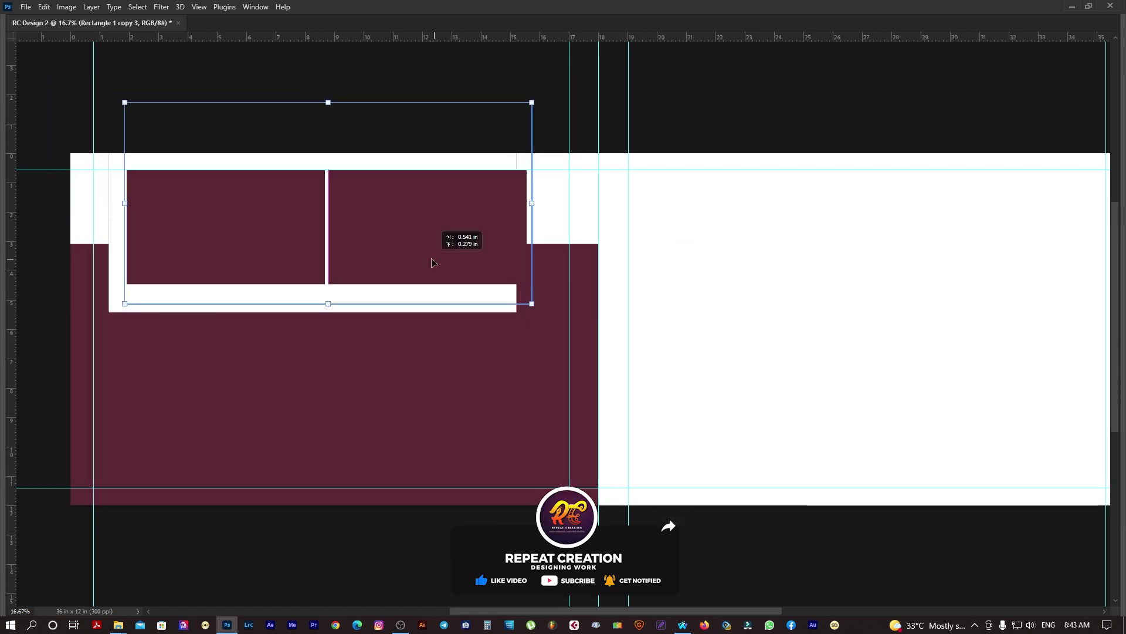
pyautogui.moveTo(531, 304)
pyautogui.mouseDown()
pyautogui.moveTo(519, 301)
pyautogui.moveTo(537, 297)
pyautogui.mouseUp()
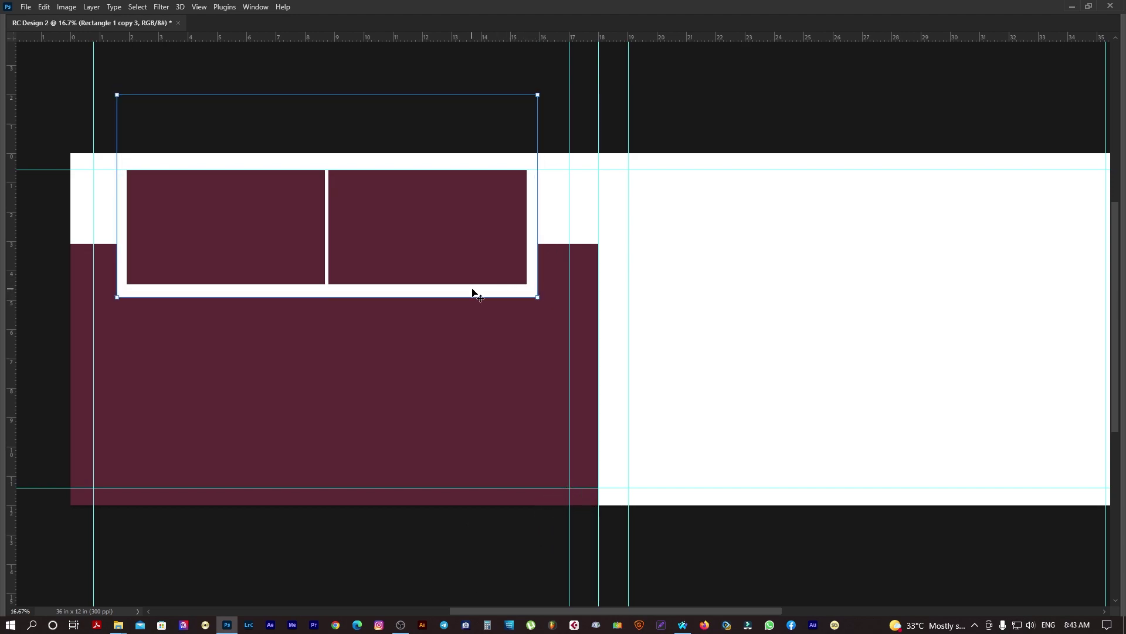
pyautogui.press('Return')
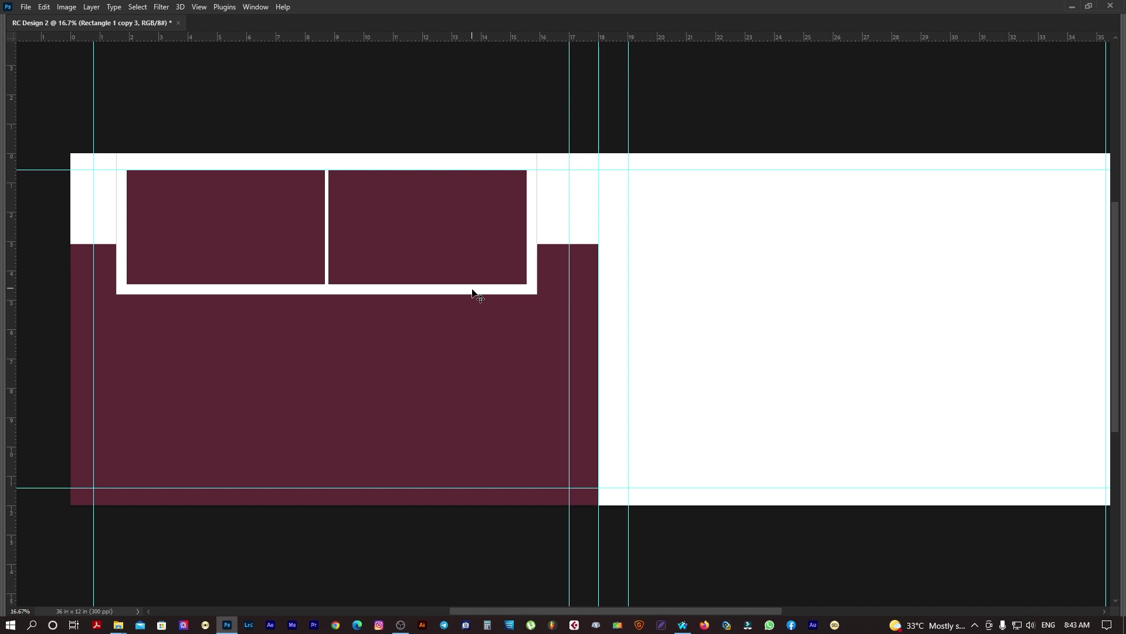
# - Place a frame-sized copy of the block on the right page and duplicate it below
pyautogui.moveTo(420, 357); pyautogui.dragTo(754, 367)
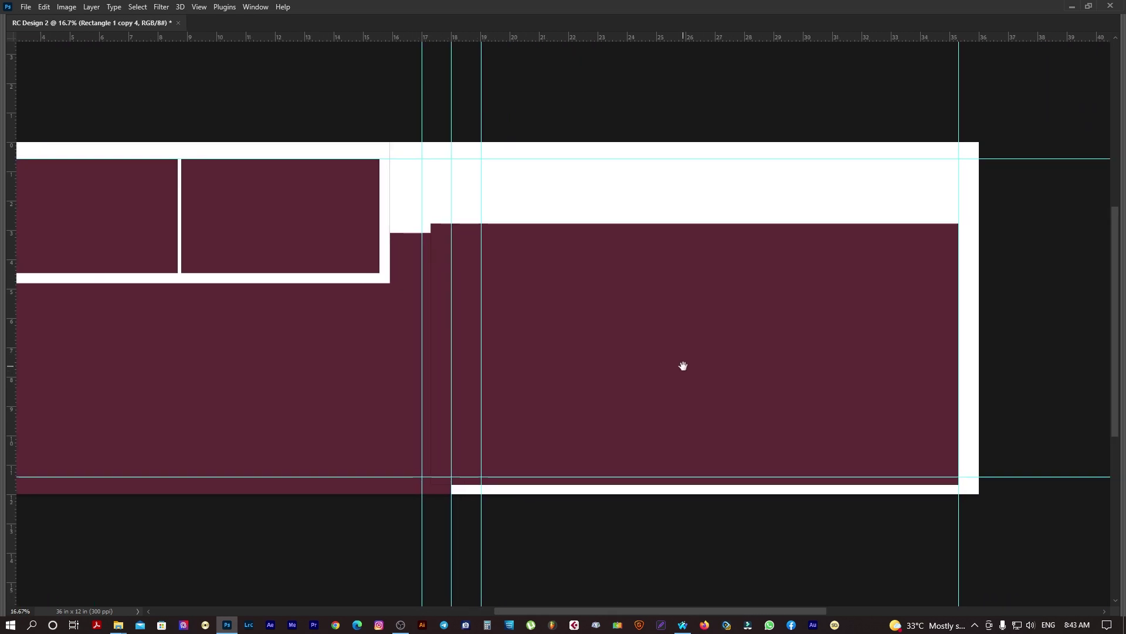
pyautogui.hotkey('ctrl', 't')
pyautogui.moveTo(958, 224)
pyautogui.mouseDown()
pyautogui.moveTo(626, 316)
pyautogui.moveTo(626, 335)
pyautogui.mouseUp()
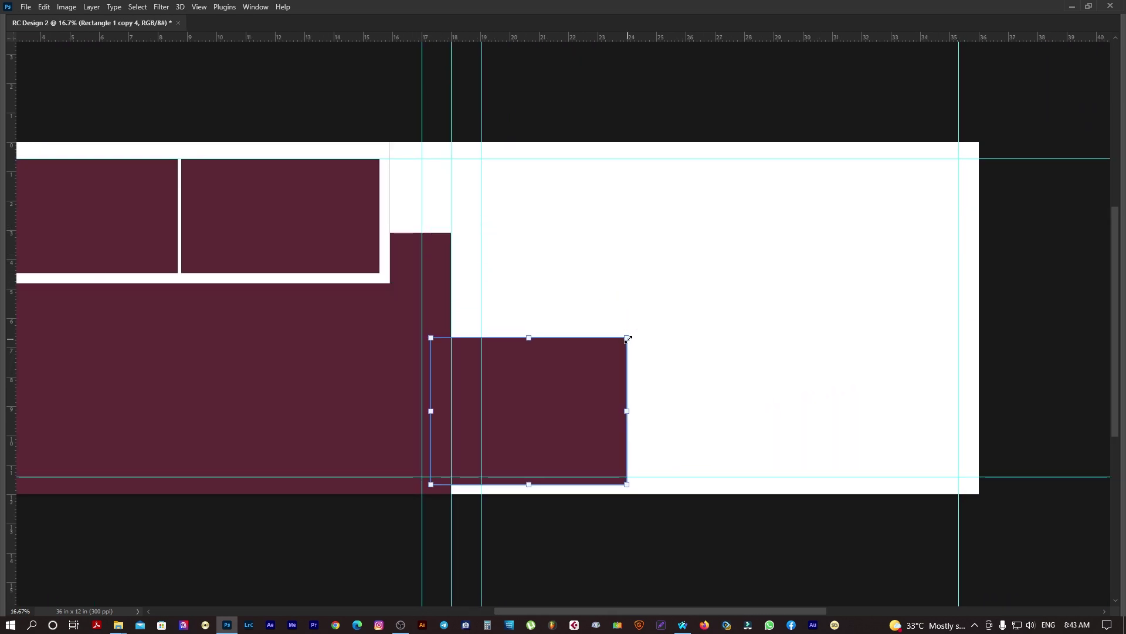
pyautogui.moveTo(576, 413)
pyautogui.mouseDown()
pyautogui.moveTo(669, 296)
pyautogui.moveTo(500, 312)
pyautogui.moveTo(428, 221)
pyautogui.mouseUp()
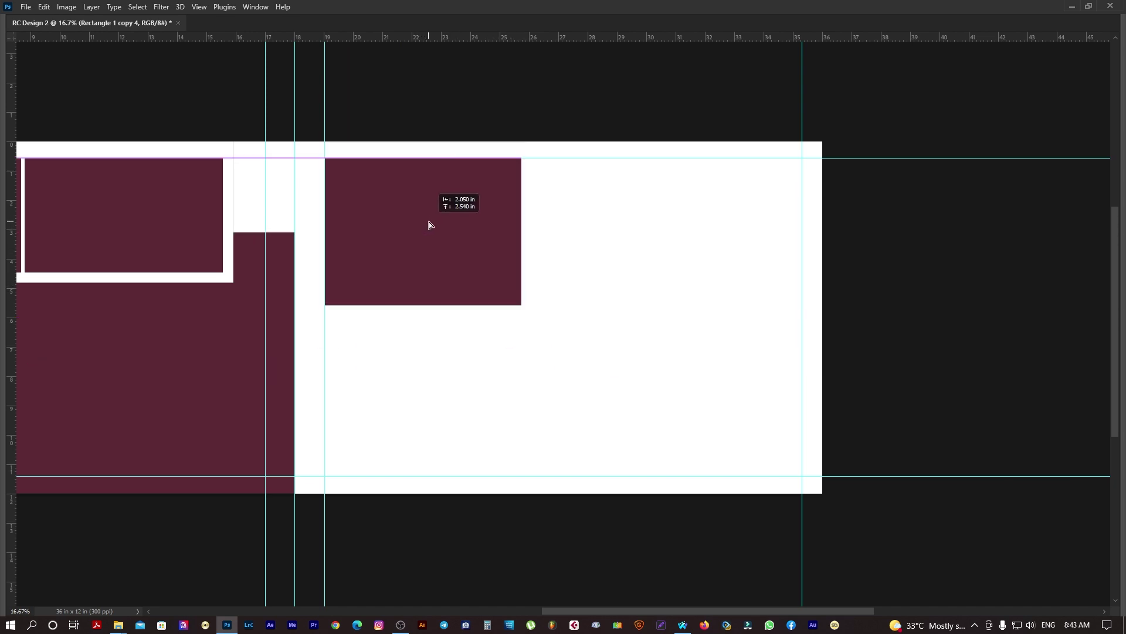
pyautogui.moveTo(520, 303); pyautogui.dragTo(561, 304)
pyautogui.moveTo(453, 232); pyautogui.dragTo(453, 381)
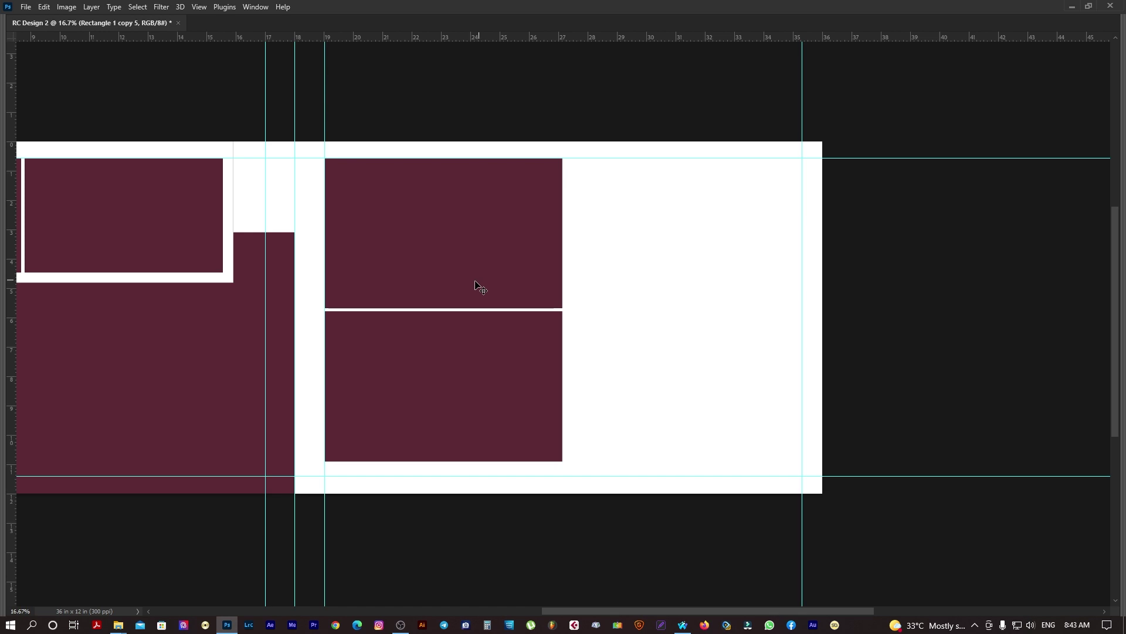
# - Add a smaller frame to the right and duplicate it above to form a stacked pair
pyautogui.moveTo(477, 287)
pyautogui.mouseDown()
pyautogui.moveTo(698, 294)
pyautogui.moveTo(714, 417)
pyautogui.mouseUp()
pyautogui.moveTo(808, 298); pyautogui.dragTo(778, 319)
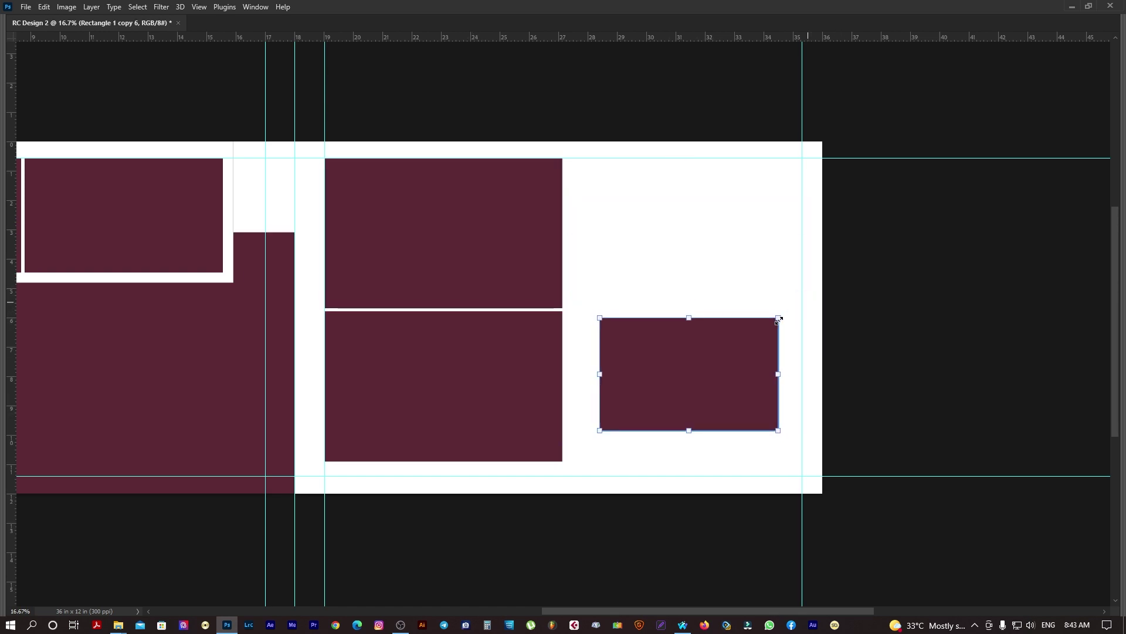
pyautogui.moveTo(713, 366); pyautogui.dragTo(691, 266)
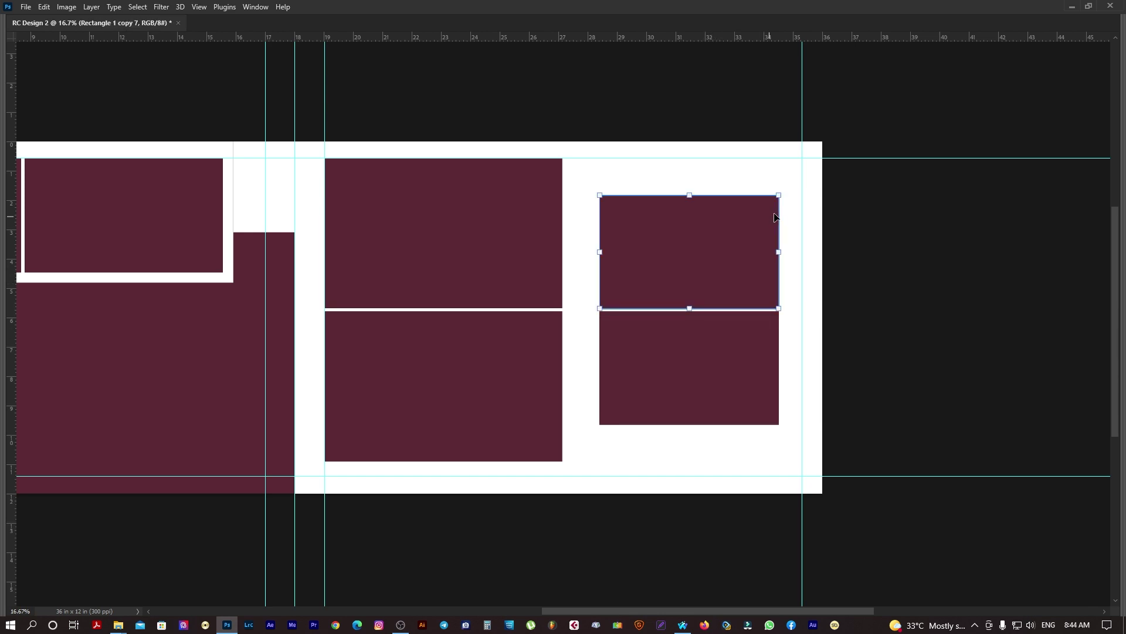
pyautogui.click(737, 311)
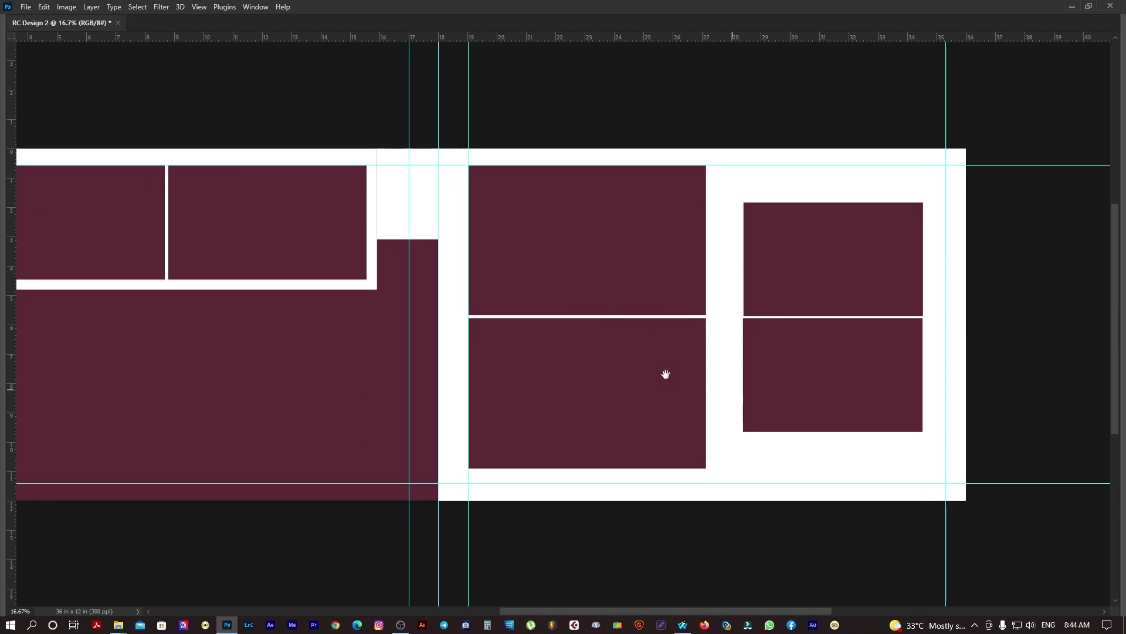
# - Widen the lower middle frame on the right page to the right
pyautogui.hscroll(-2, 582, 430)
pyautogui.click(582, 430)
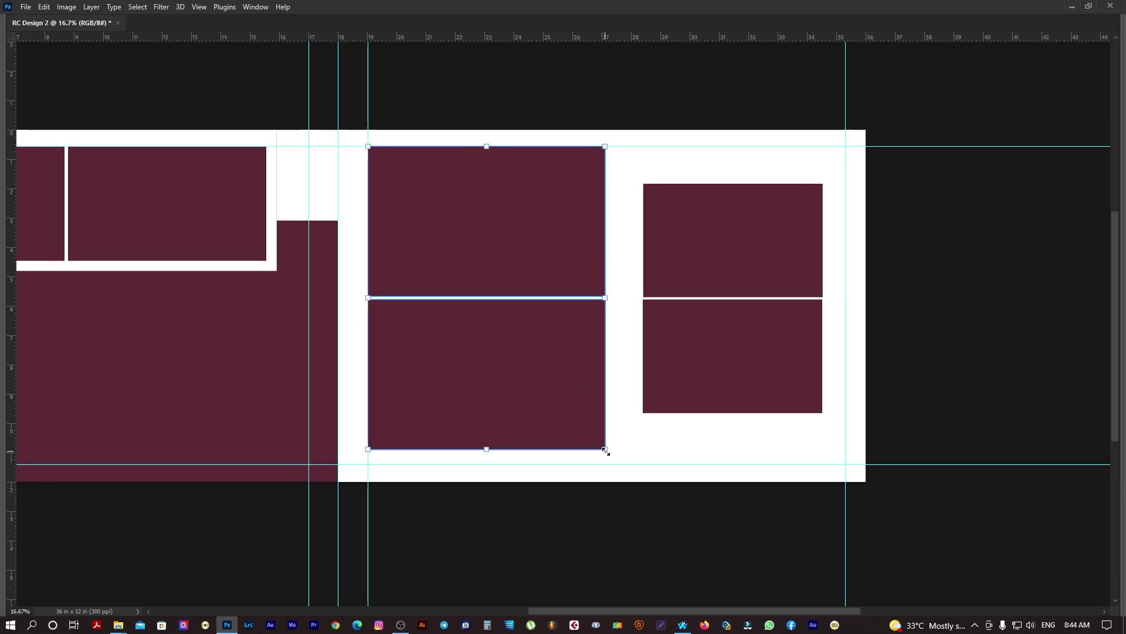
pyautogui.click(578, 416)
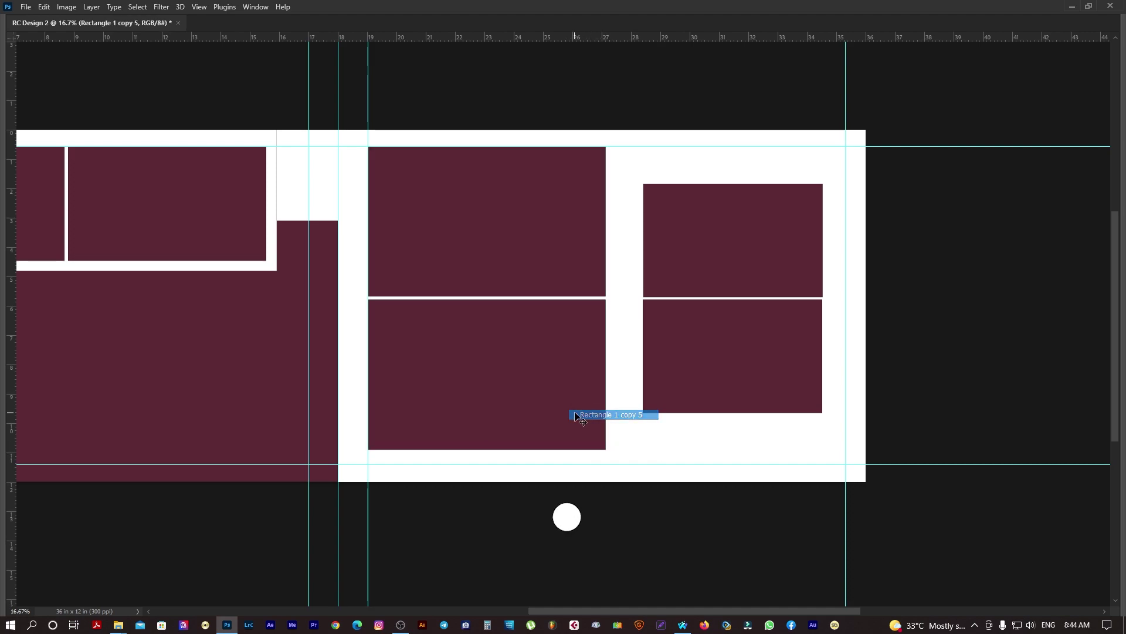
pyautogui.moveTo(605, 449); pyautogui.dragTo(686, 481)
# - Move the lower-right frame beside the wide frame and shrink it inside the right margin
pyautogui.click(745, 395)
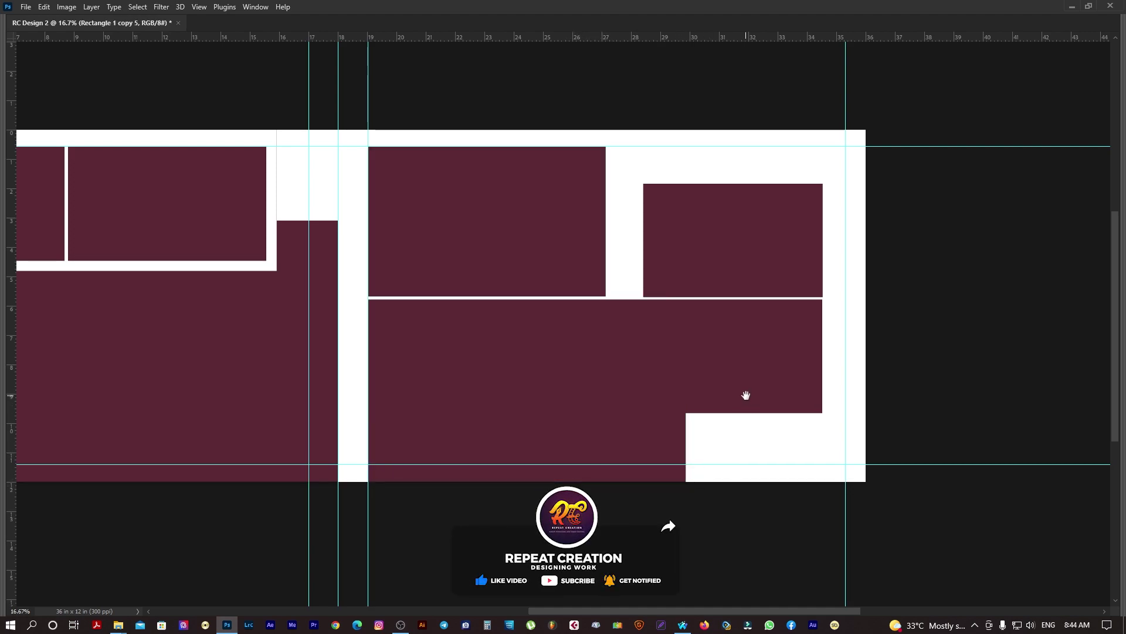
pyautogui.hscroll(3, 579, 351)
pyautogui.moveTo(579, 351)
pyautogui.mouseDown()
pyautogui.moveTo(640, 353)
pyautogui.moveTo(632, 343)
pyautogui.mouseUp()
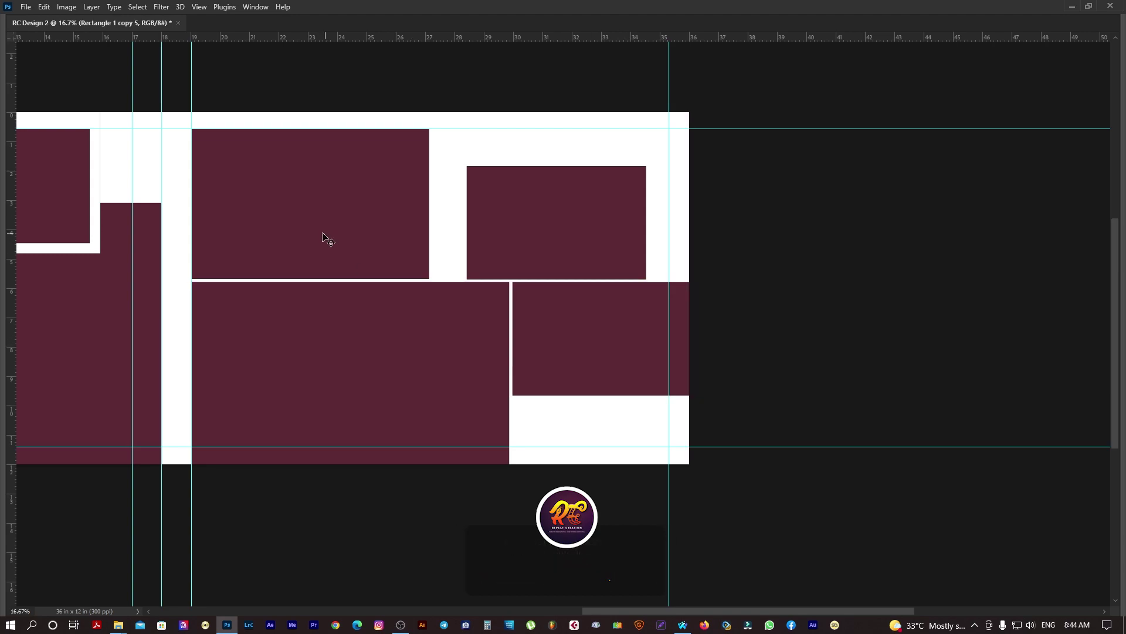
pyautogui.moveTo(327, 239); pyautogui.dragTo(277, 245)
pyautogui.hotkey('ctrl', 'z')
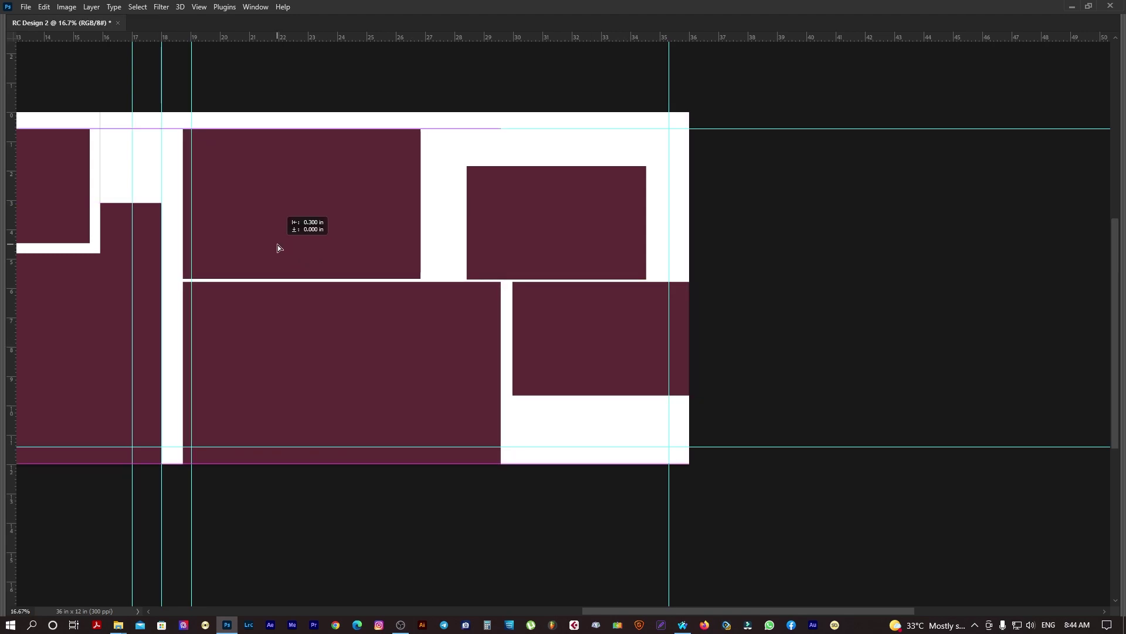
pyautogui.rightClick(580, 321)
pyautogui.click(593, 327)
pyautogui.moveTo(610, 323)
pyautogui.mouseDown()
pyautogui.moveTo(598, 323)
pyautogui.moveTo(611, 318)
pyautogui.mouseUp()
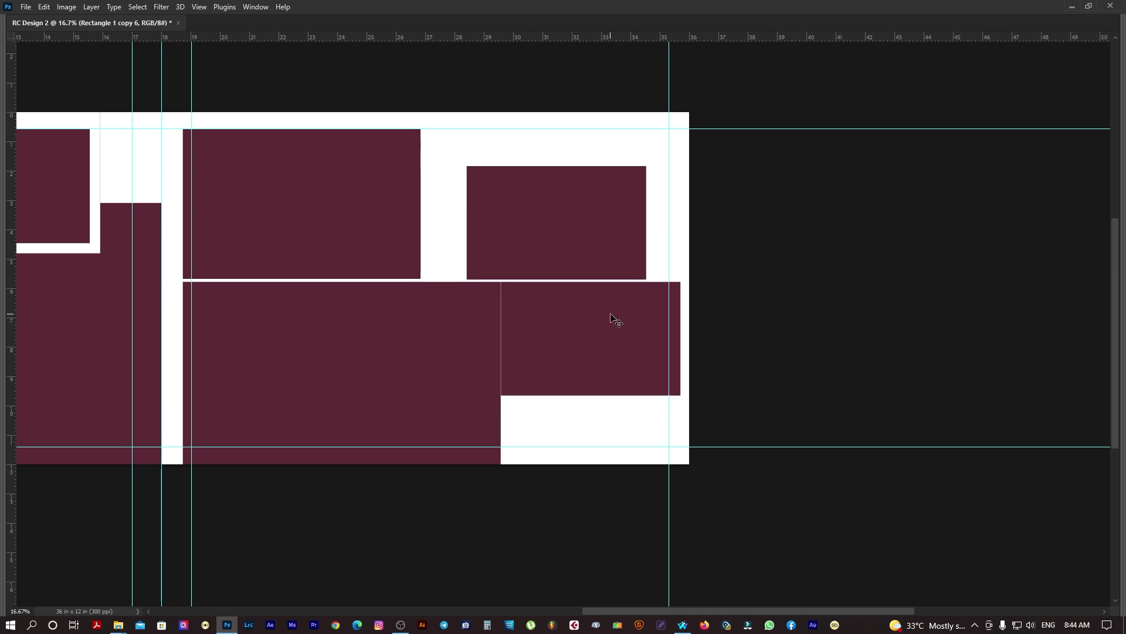
pyautogui.moveTo(683, 394); pyautogui.dragTo(669, 390)
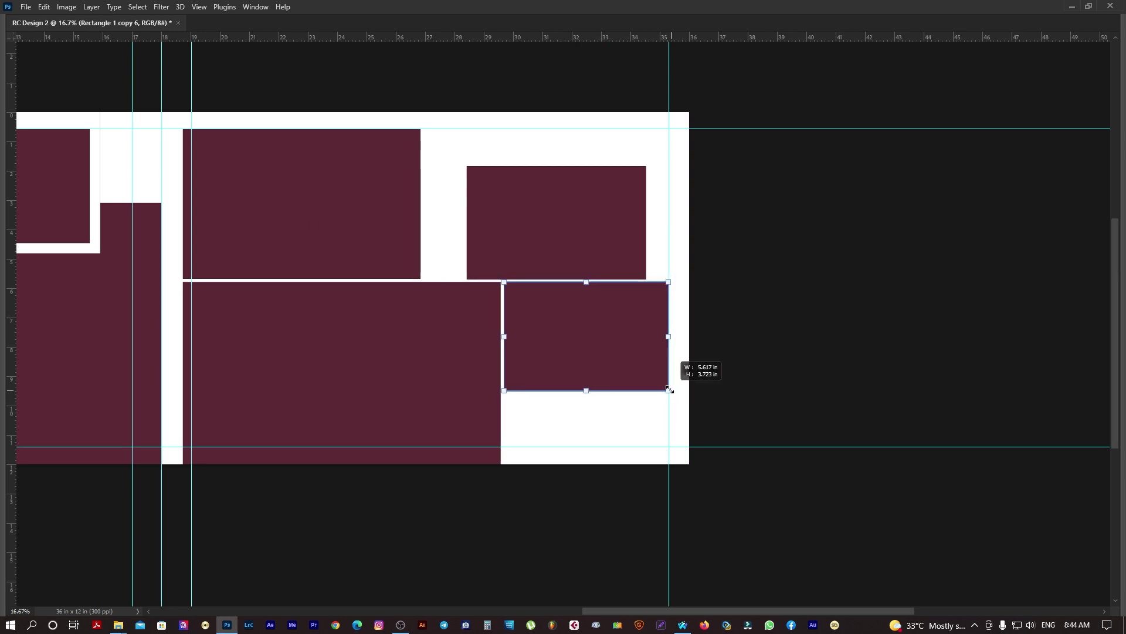
pyautogui.press('Return')
# - Shift the upper-right frame left and stretch it to the top-right guide corner
pyautogui.scroll(2, 565, 289)
pyautogui.moveTo(571, 299); pyautogui.dragTo(512, 298)
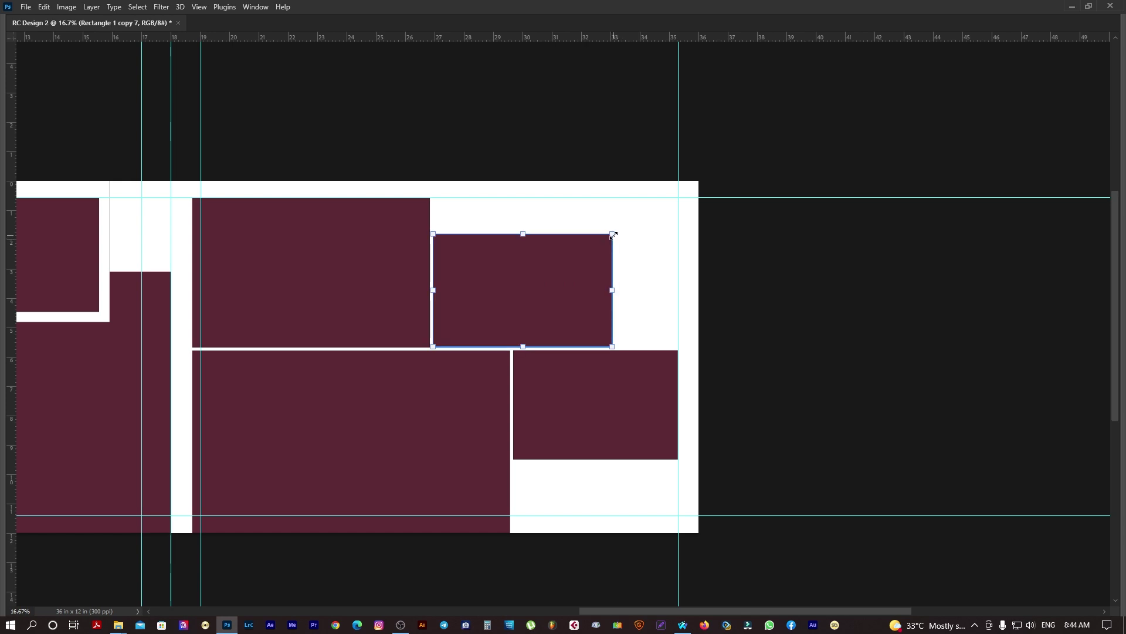
pyautogui.rightClick(542, 271)
pyautogui.click(586, 284)
pyautogui.moveTo(613, 233); pyautogui.dragTo(689, 199)
pyautogui.moveTo(631, 228); pyautogui.dragTo(681, 196)
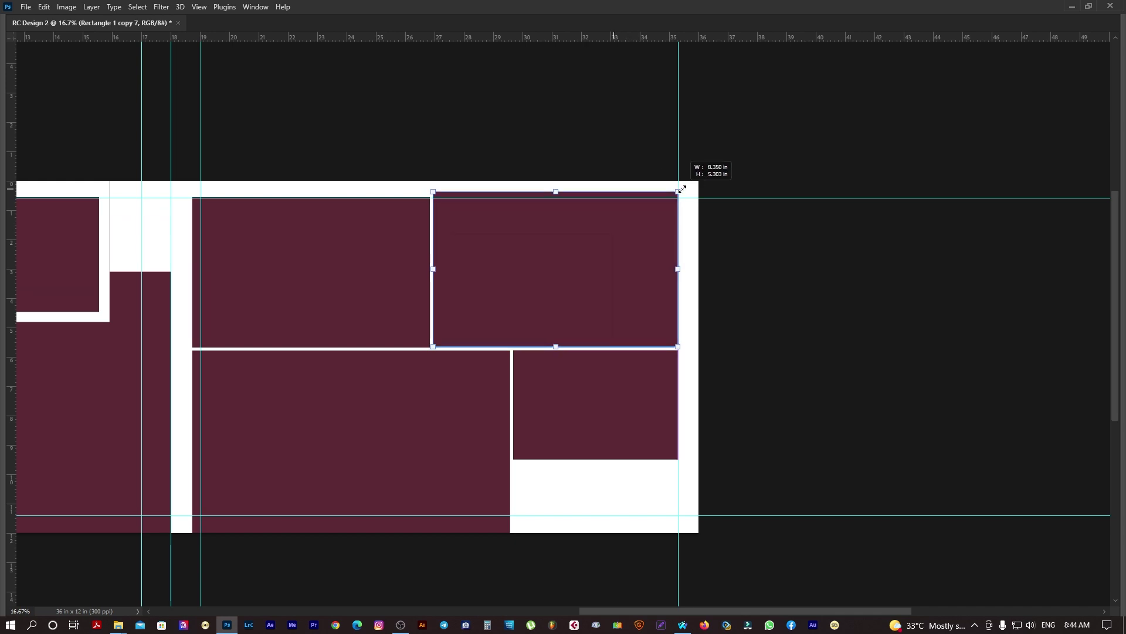
pyautogui.press('Return')
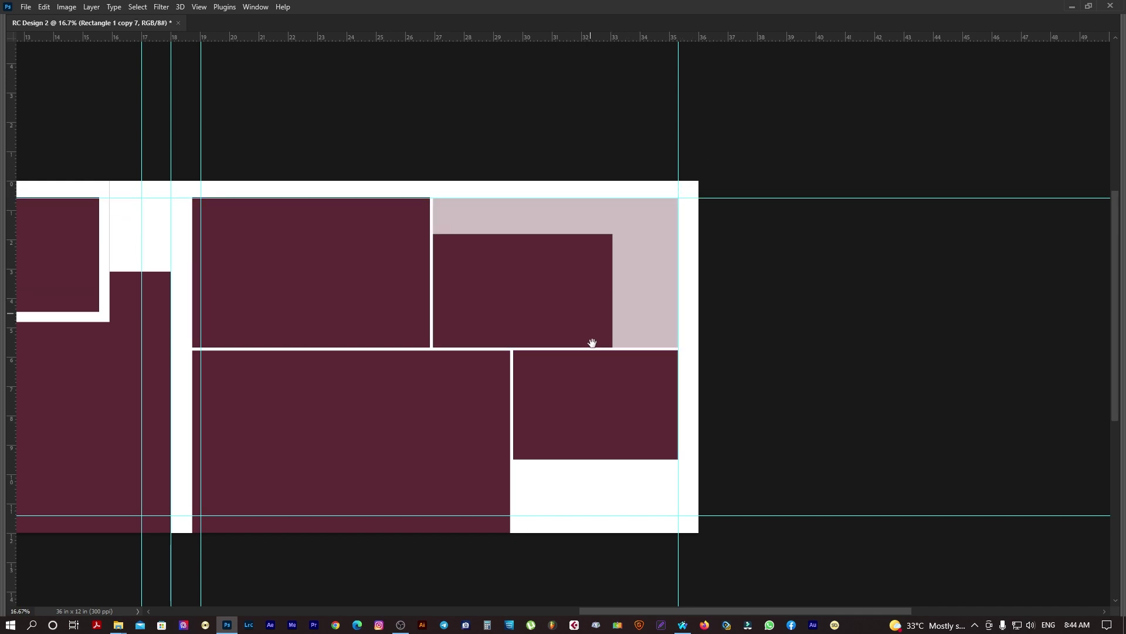
pyautogui.moveTo(592, 343); pyautogui.dragTo(629, 327)
pyautogui.scroll(-1, 630, 327)
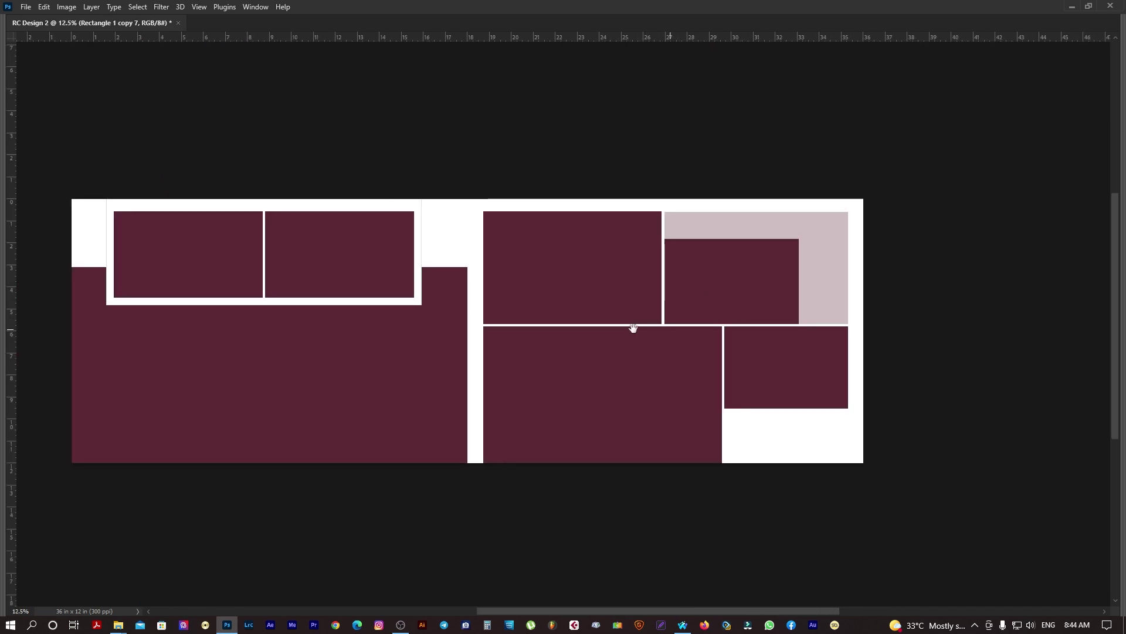
# - Pan and zoom around the right-page frames, then fit the whole canvas on screen
pyautogui.scroll(1, 800, 397)
pyautogui.moveTo(742, 402); pyautogui.dragTo(679, 388)
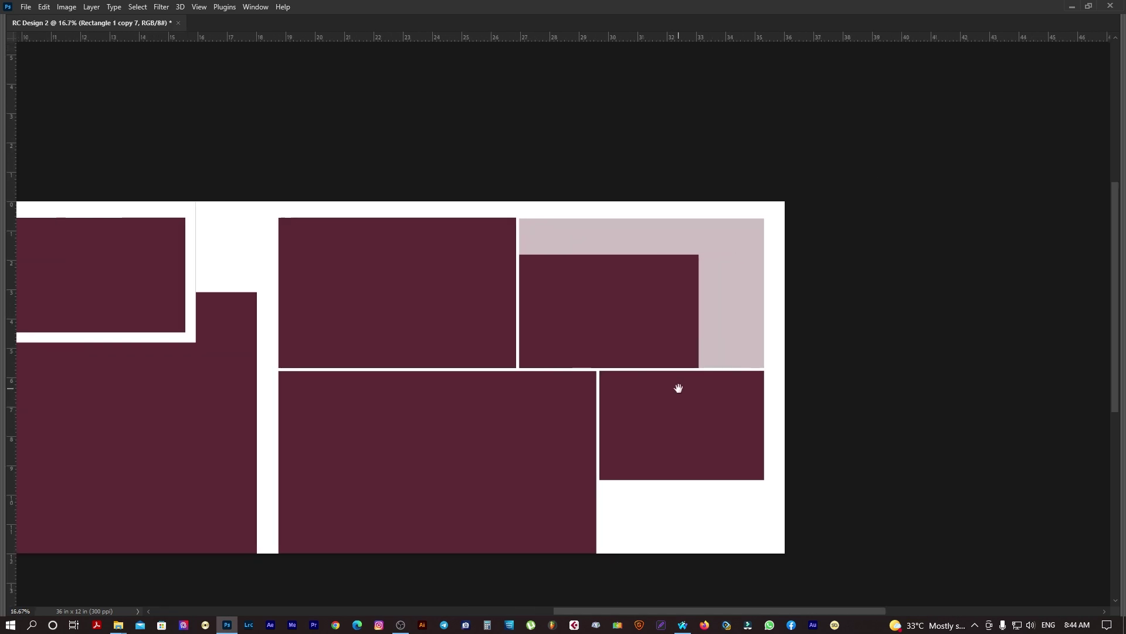
pyautogui.scroll(1, 702, 306)
pyautogui.moveTo(677, 304); pyautogui.dragTo(666, 302)
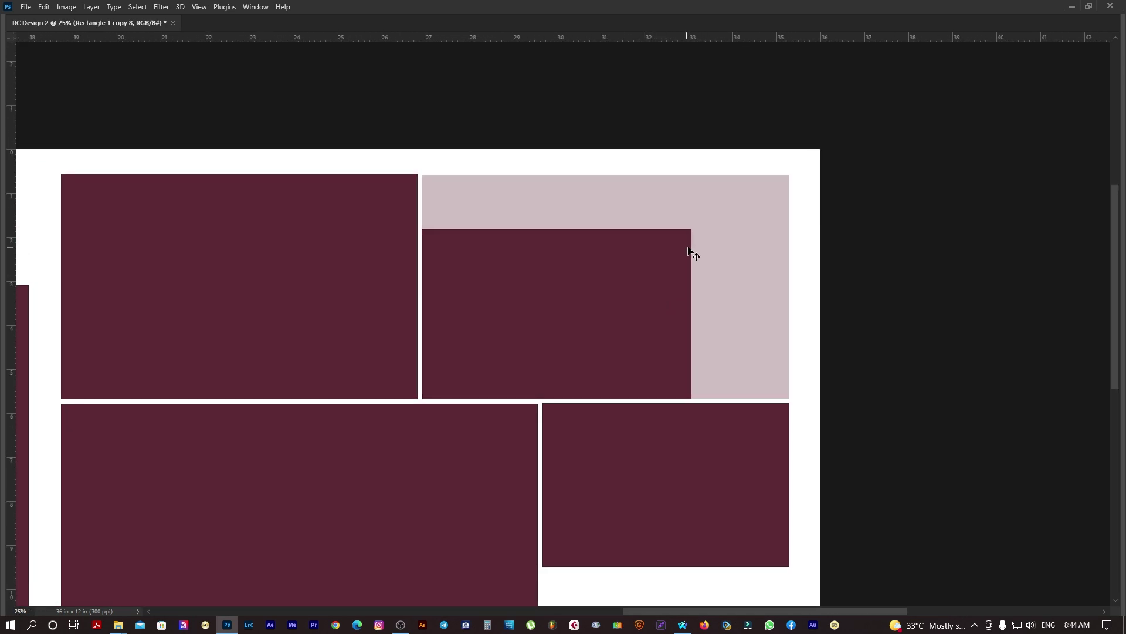
pyautogui.scroll(-2, 641, 279)
pyautogui.moveTo(623, 289); pyautogui.dragTo(745, 308)
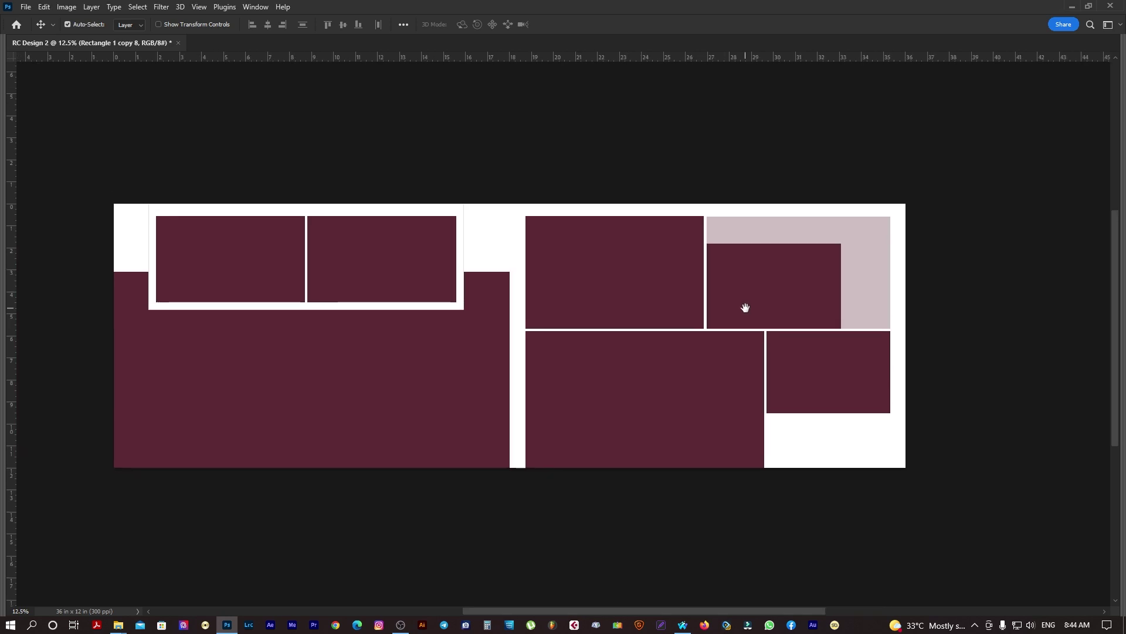
pyautogui.scroll(1, 730, 328)
pyautogui.scroll(1, 799, 344)
pyautogui.scroll(-1, 763, 369)
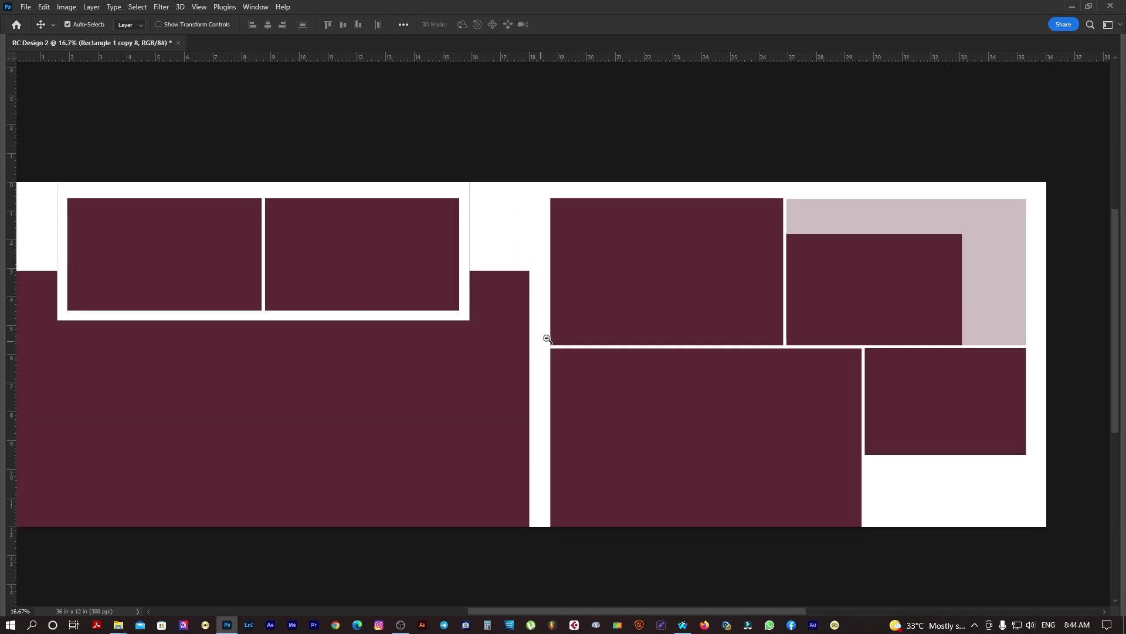
pyautogui.scroll(-1, 745, 396)
pyautogui.scroll(1, 830, 432)
pyautogui.moveTo(830, 432); pyautogui.dragTo(619, 447)
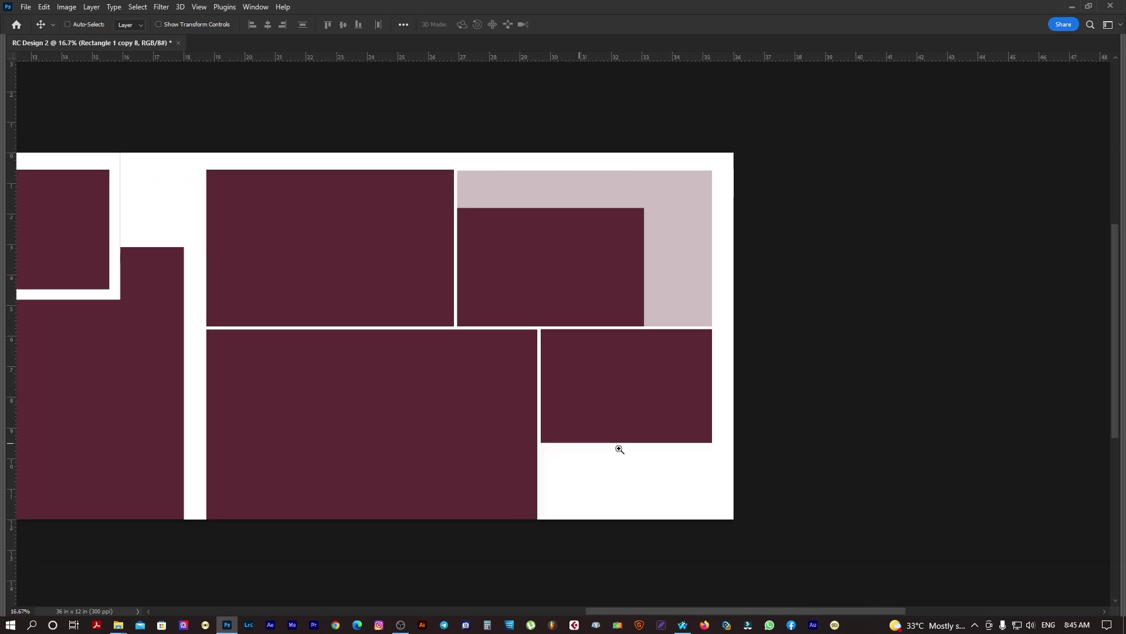
pyautogui.scroll(1, 502, 352)
pyautogui.rightClick(500, 333)
pyautogui.click(510, 340)
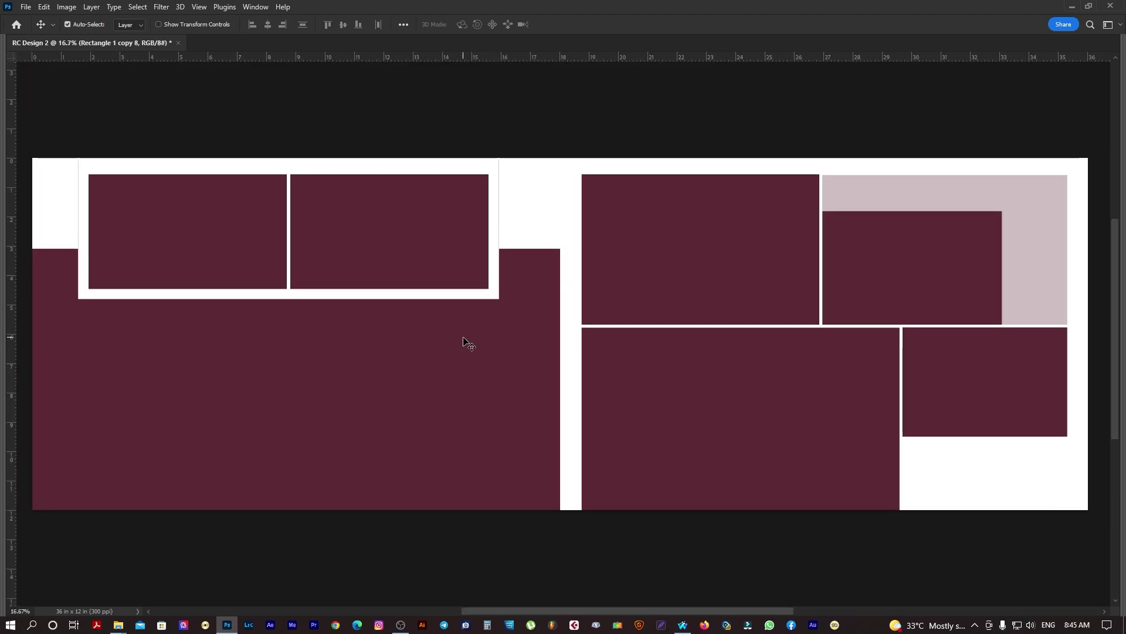
pyautogui.scroll(-1, 472, 335)
# - Turn on guides and nudge the small maroon frame down into line with them
pyautogui.hotkey('ctrl', ';')
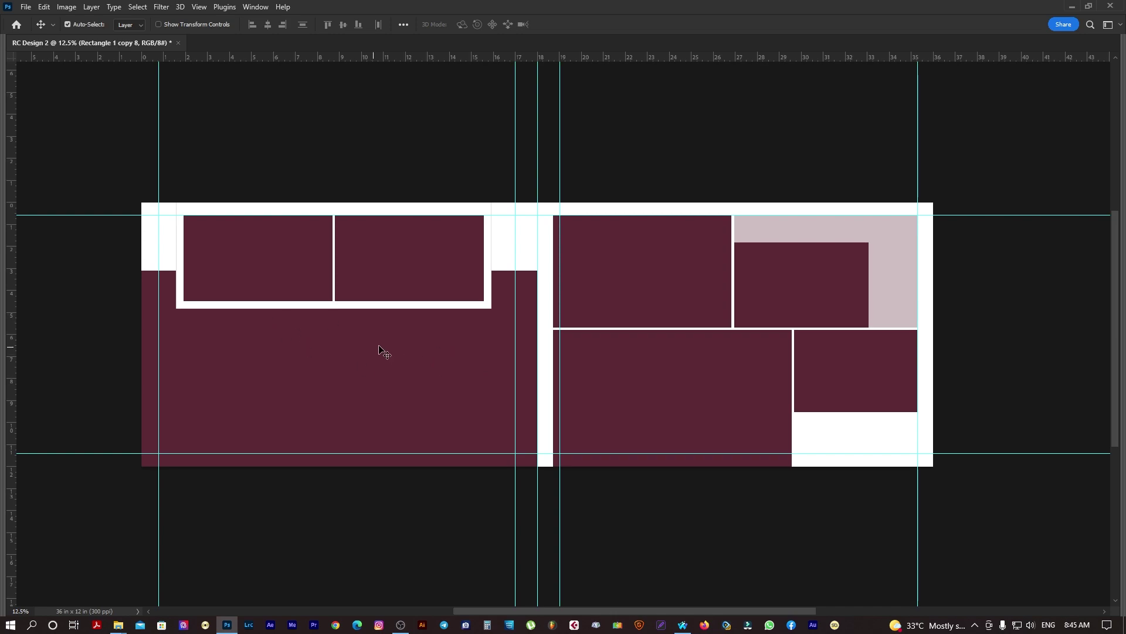
pyautogui.moveTo(815, 264); pyautogui.dragTo(806, 253)
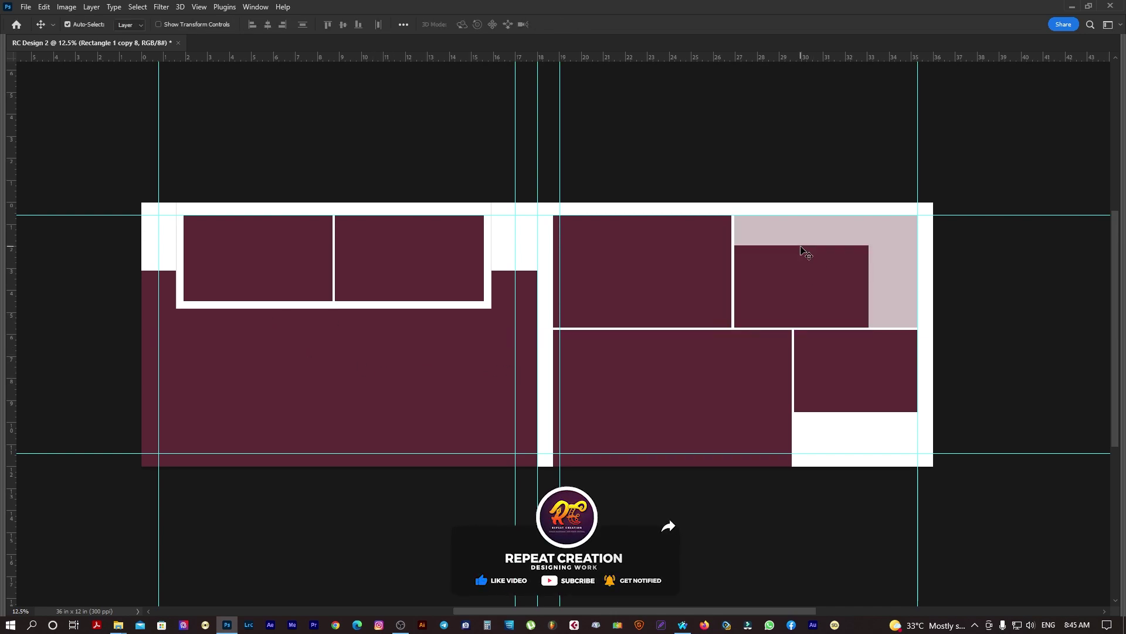
pyautogui.click(580, 361)
pyautogui.scroll(1, 562, 369)
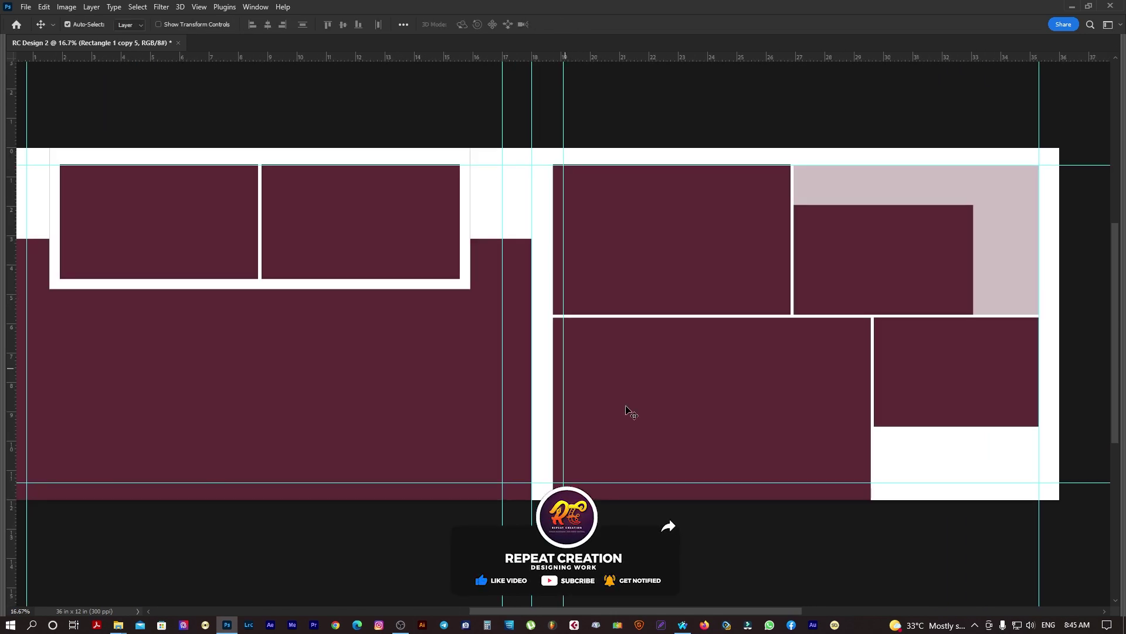
pyautogui.moveTo(660, 405); pyautogui.dragTo(688, 419)
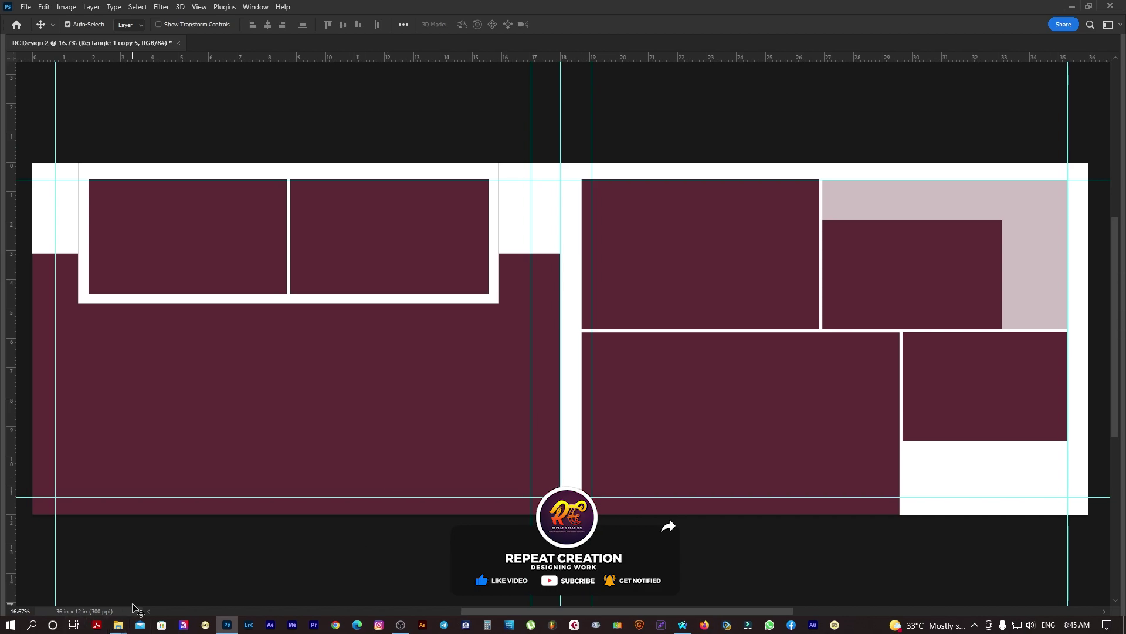
pyautogui.moveTo(118, 625)
pyautogui.click(437, 575)
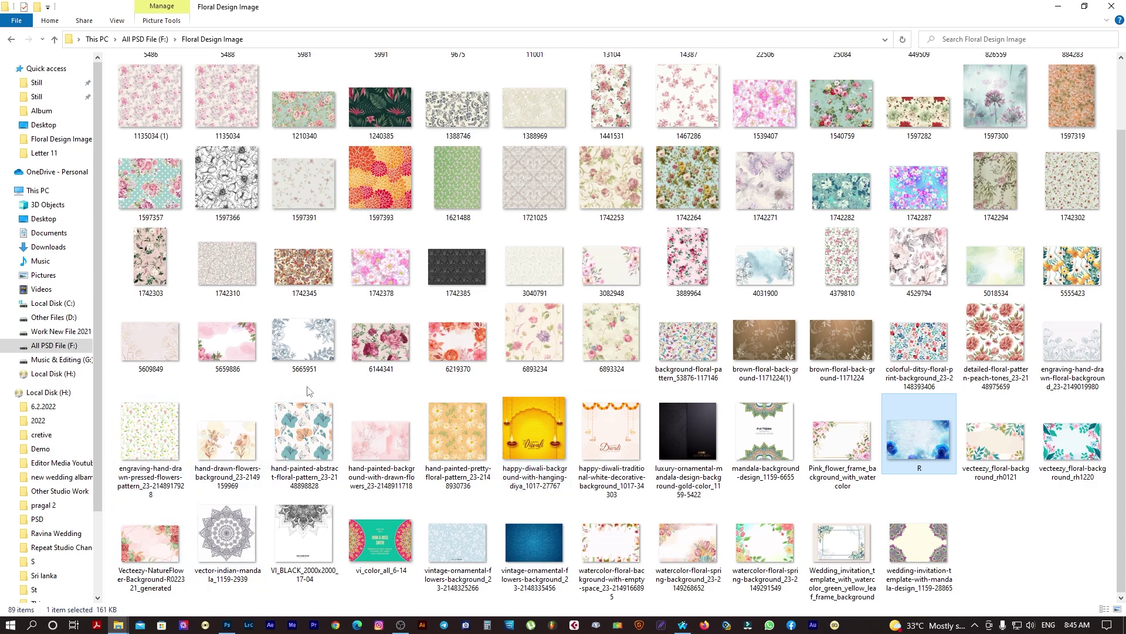
# - Open floral image 5659886 in Photoshop 2022, cut the whole picture, and close it without saving
pyautogui.hotkey('alt', 'Tab')
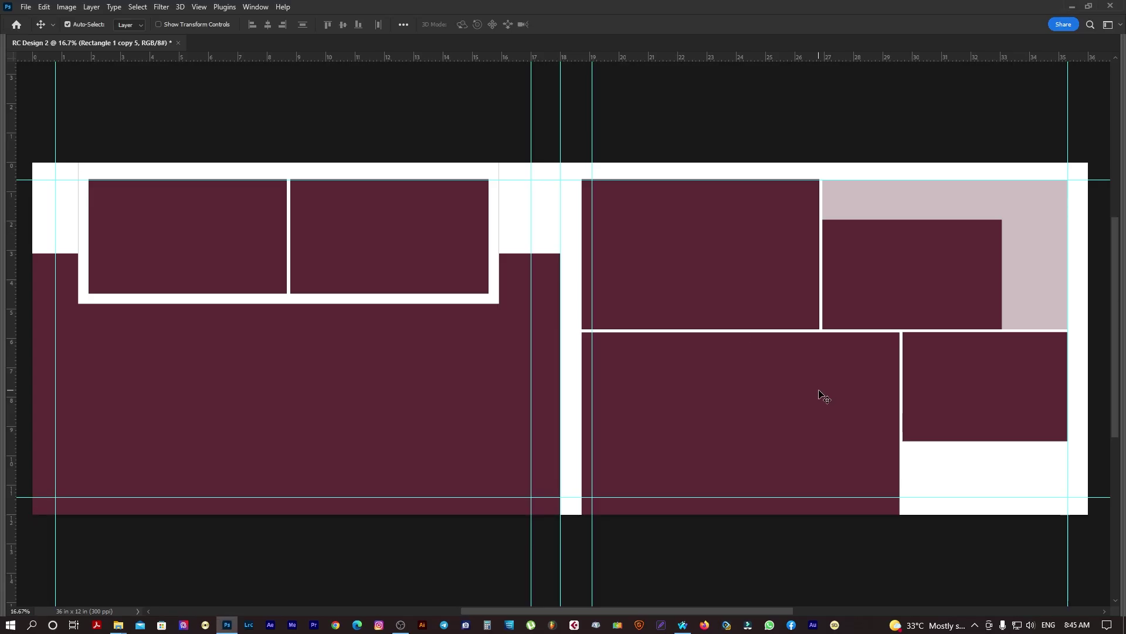
pyautogui.hotkey('alt', 'Tab')
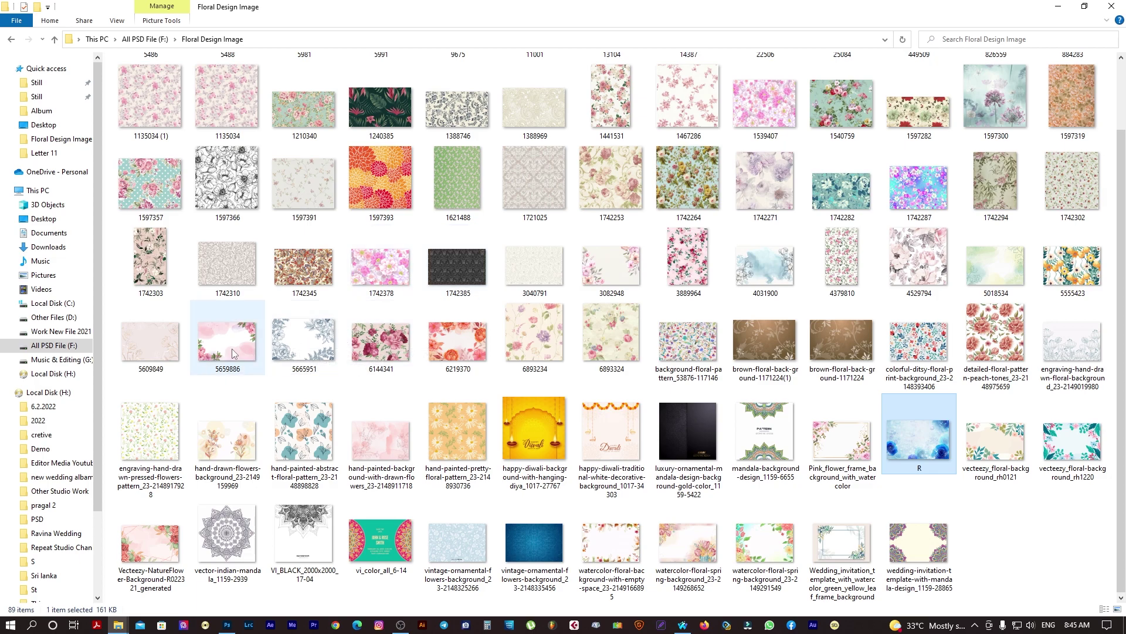
pyautogui.rightClick(233, 353)
pyautogui.click(491, 334)
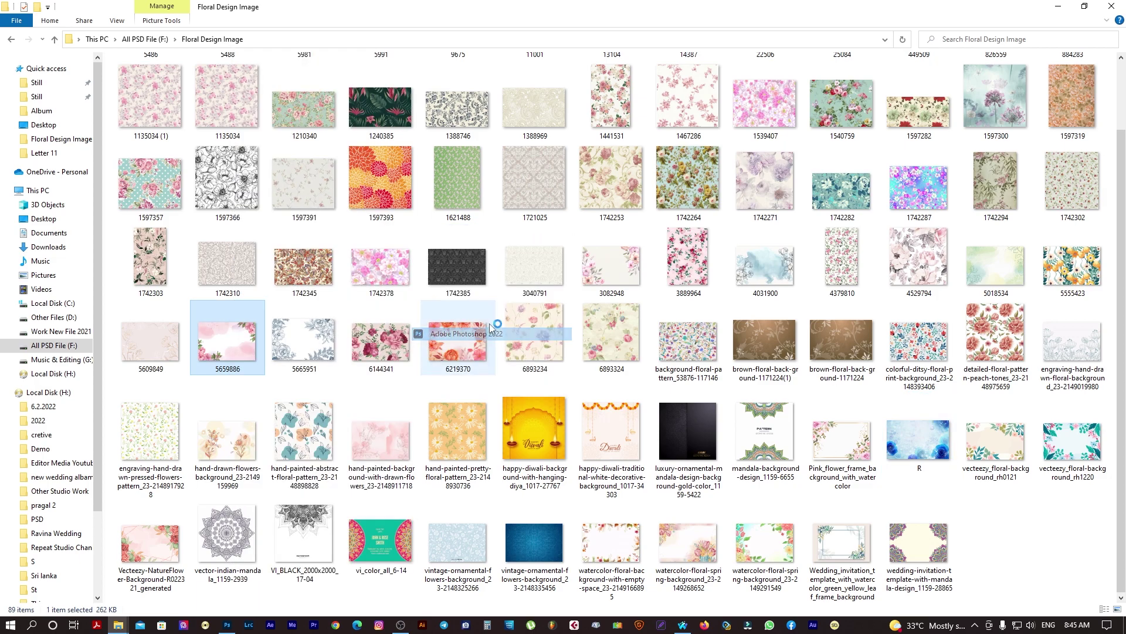
pyautogui.hotkey('ctrl', 'a')
pyautogui.hotkey('ctrl', 'x')
pyautogui.hotkey('ctrl', 'w')
pyautogui.click(556, 233)
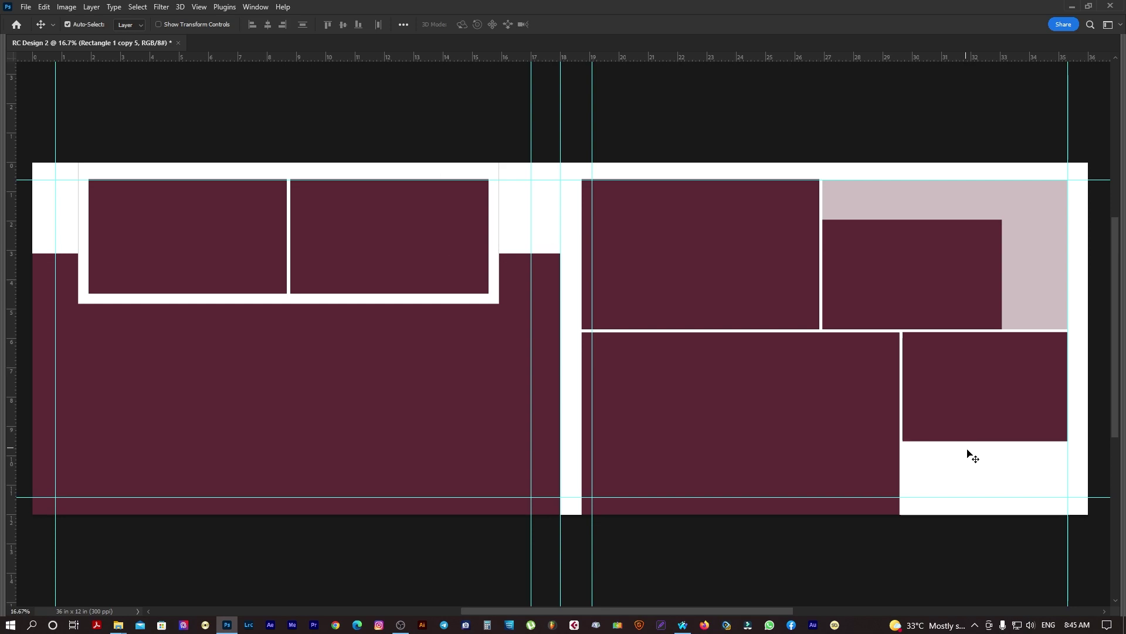
# - Paste the floral image, then try enlarging, flipping and stretching it before cancelling the transform
pyautogui.hotkey('ctrl', 'v')
pyautogui.hotkey('ctrl', 't')
pyautogui.hotkey('ctrl', '-')
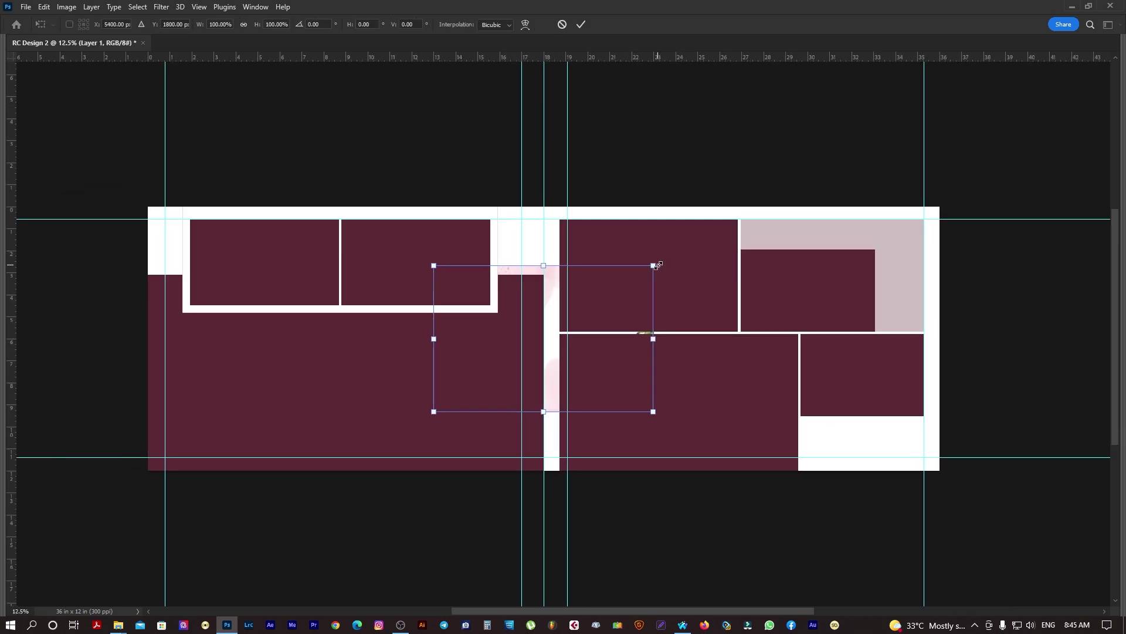
pyautogui.moveTo(654, 265); pyautogui.dragTo(754, 196)
pyautogui.moveTo(608, 304); pyautogui.dragTo(426, 301)
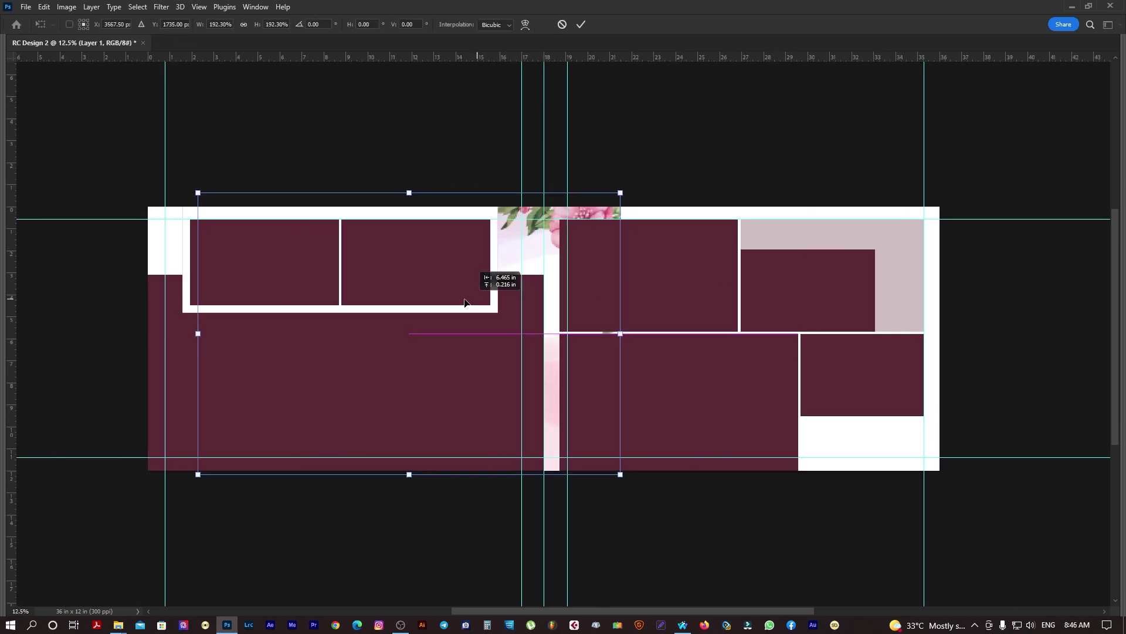
pyautogui.rightClick(426, 300)
pyautogui.click(405, 525)
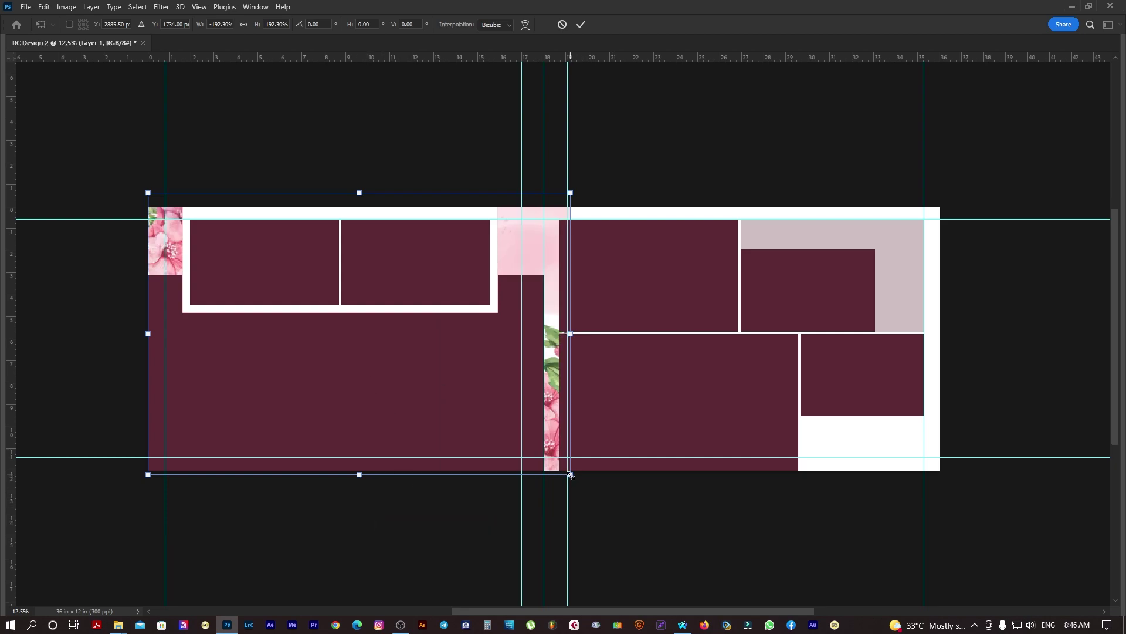
pyautogui.moveTo(570, 474); pyautogui.dragTo(939, 471)
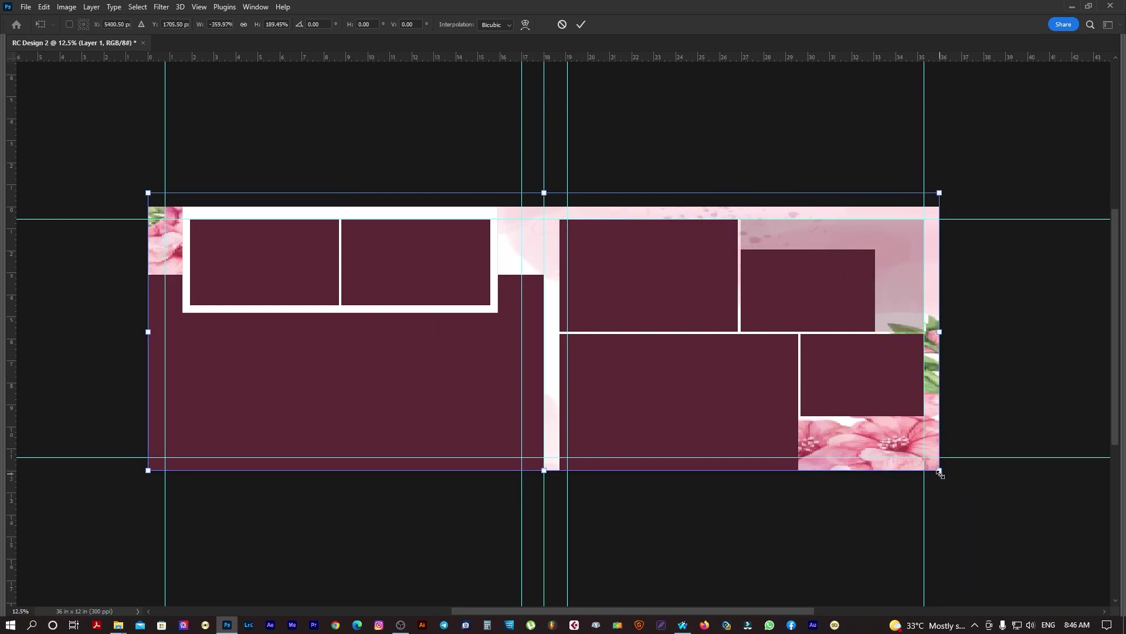
pyautogui.press('Escape')
# - Enlarge and horizontally flip the floral image, fitting it to the left page
pyautogui.hotkey('ctrl', 't')
pyautogui.moveTo(653, 410); pyautogui.dragTo(777, 451)
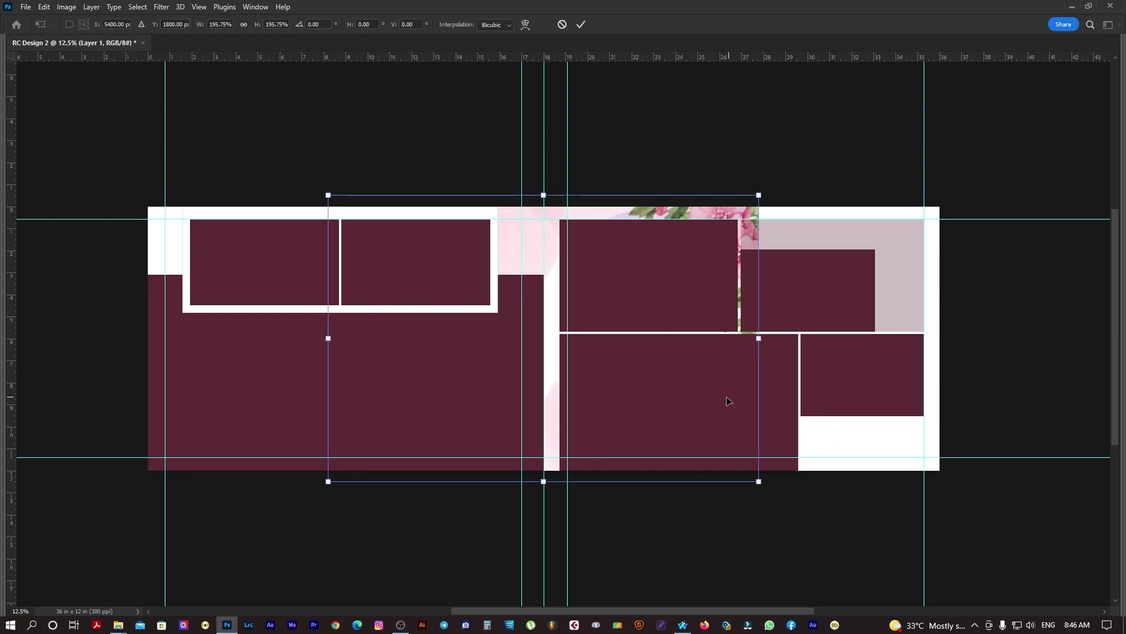
pyautogui.rightClick(727, 401)
pyautogui.click(756, 380)
pyautogui.moveTo(660, 340); pyautogui.dragTo(479, 352)
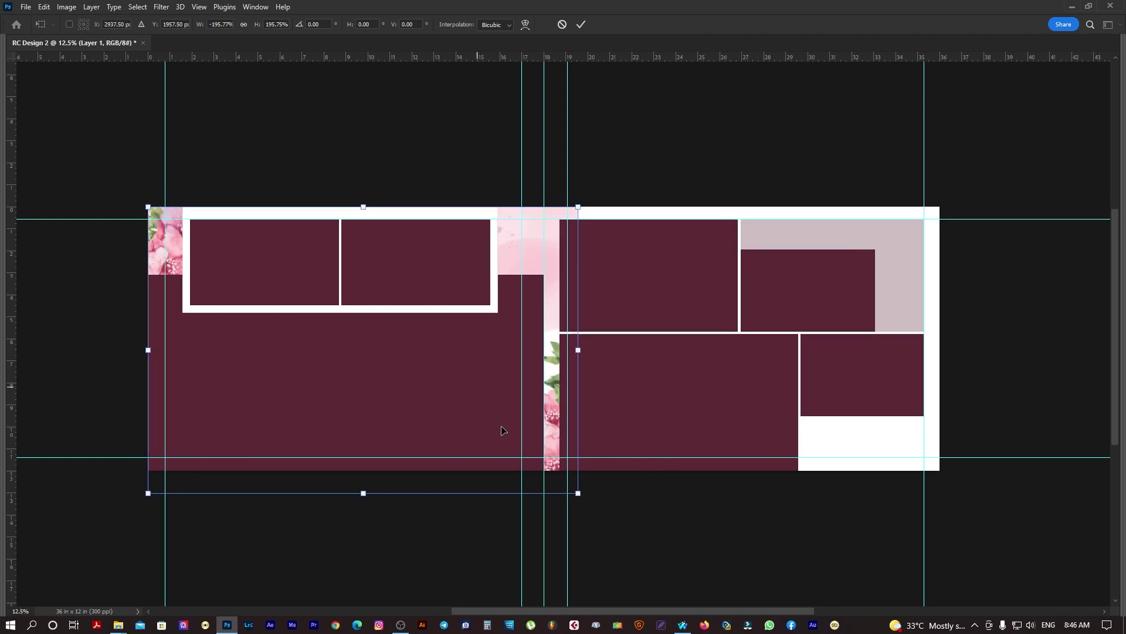
pyautogui.moveTo(579, 495)
pyautogui.mouseDown()
pyautogui.moveTo(549, 466)
pyautogui.moveTo(563, 467)
pyautogui.moveTo(543, 467)
pyautogui.mouseUp()
pyautogui.press('Return')
# - Alt-drag a copy of the floral layer onto the right page
pyautogui.moveTo(172, 251); pyautogui.dragTo(585, 256)
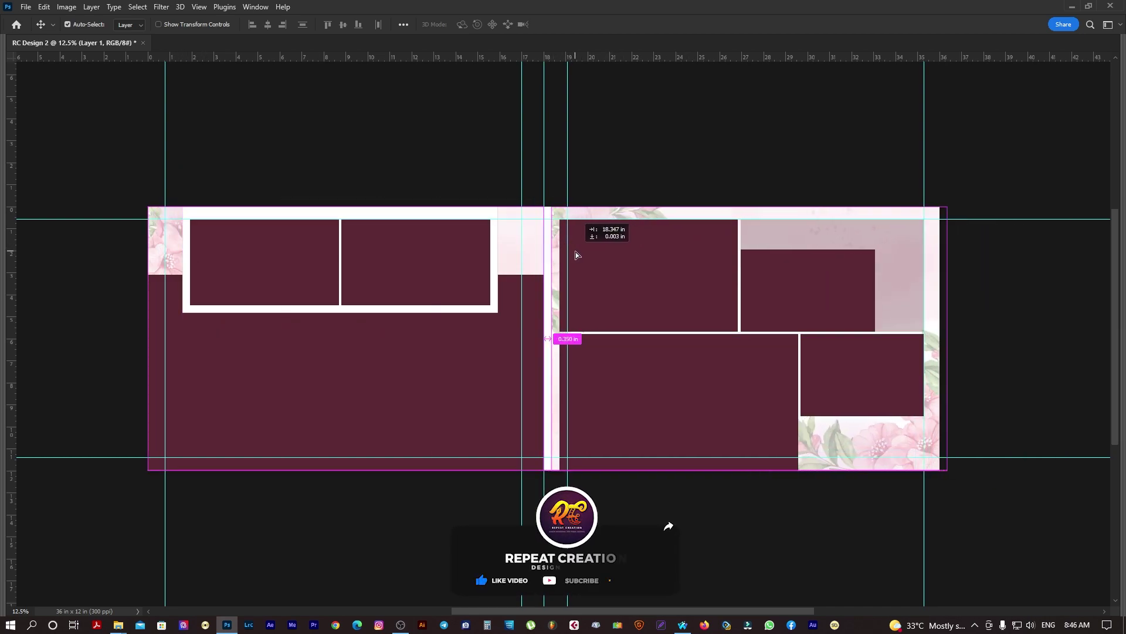
pyautogui.moveTo(562, 255); pyautogui.dragTo(563, 255)
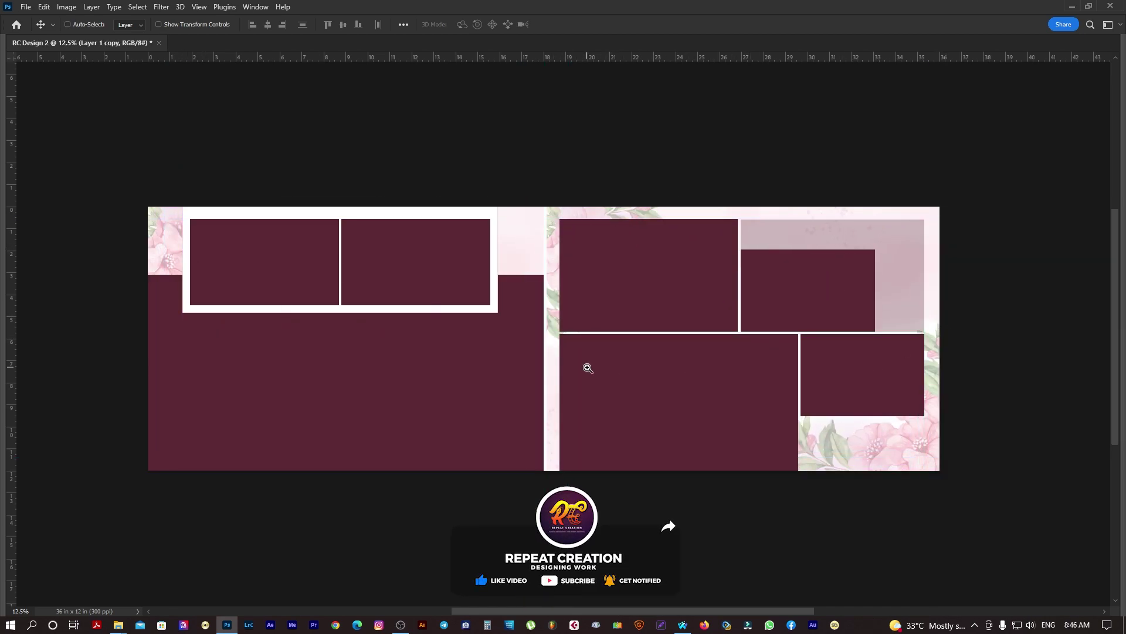
pyautogui.scroll(1, 579, 366)
# - Resize the right floral copy so its left edge meets the page gutter
pyautogui.hotkey('ctrl', 't')
pyautogui.moveTo(535, 331); pyautogui.dragTo(530, 330)
pyautogui.press('Return')
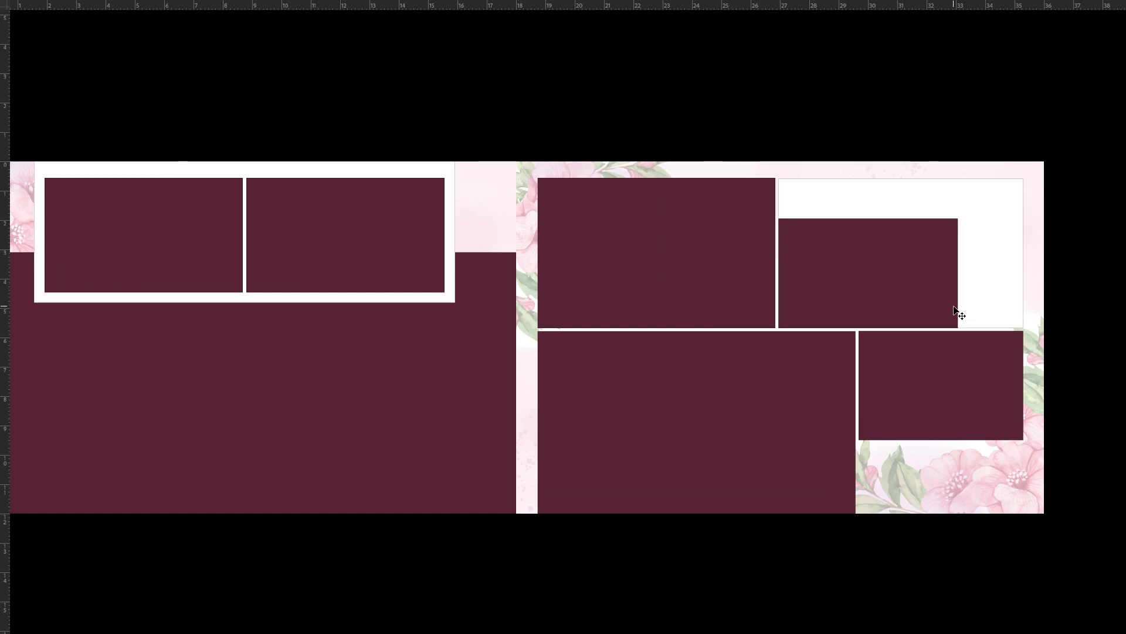
# - Lower the top edge of the large left maroon block to reveal more flowers
pyautogui.moveTo(521, 233); pyautogui.dragTo(646, 257)
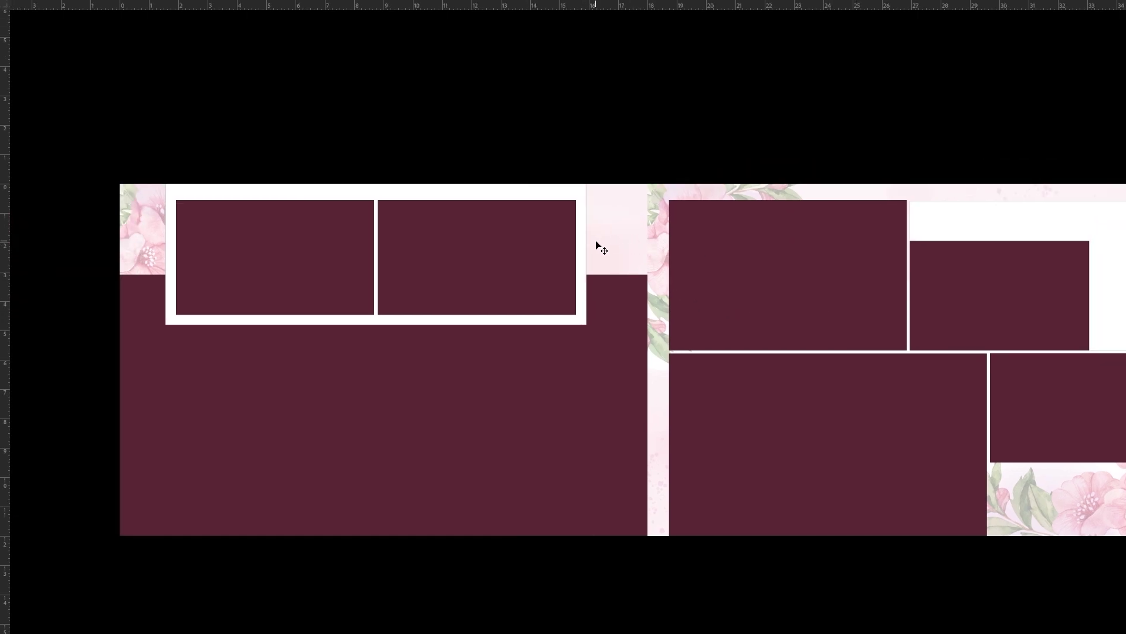
pyautogui.moveTo(384, 273); pyautogui.dragTo(415, 295)
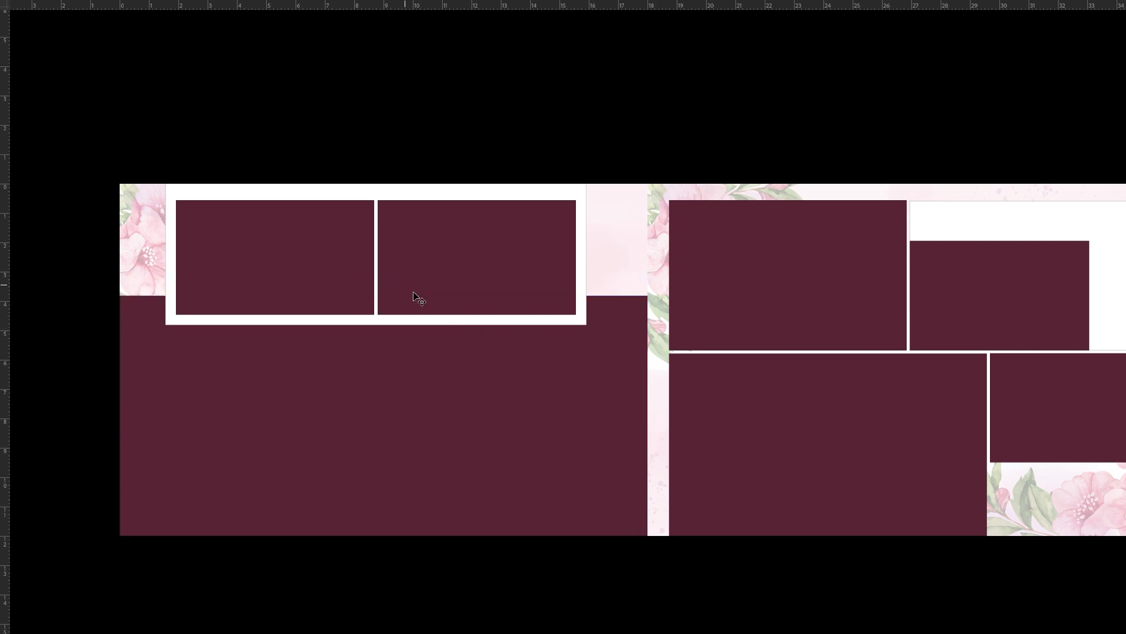
pyautogui.rightClick(510, 383)
pyautogui.click(543, 389)
pyautogui.moveTo(943, 387); pyautogui.dragTo(783, 393)
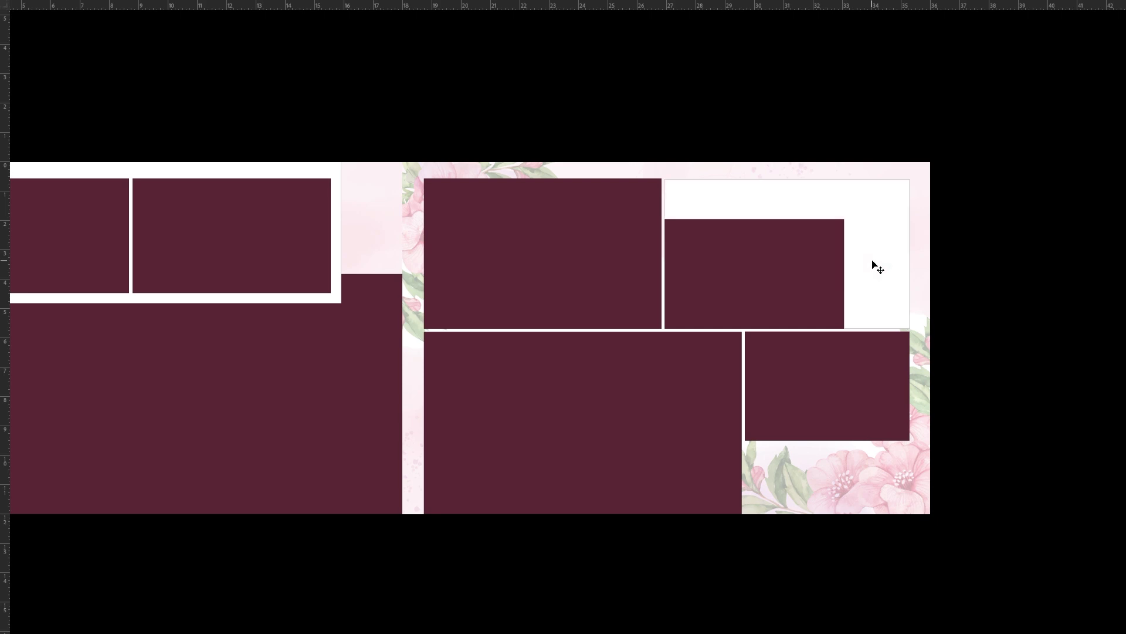
# - Give the light frame a maroon colour overlay sampled from the design, then fit the spread on screen
pyautogui.click(947, 294)
pyautogui.click(414, 177)
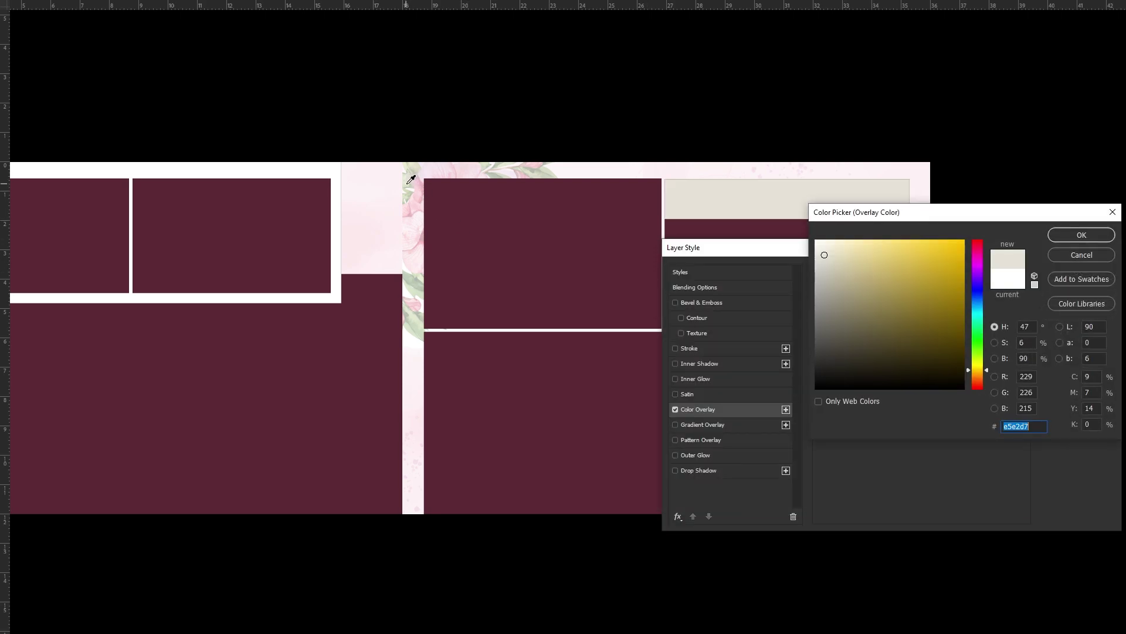
pyautogui.click(545, 235)
pyautogui.press('Return')
pyautogui.press('Return')
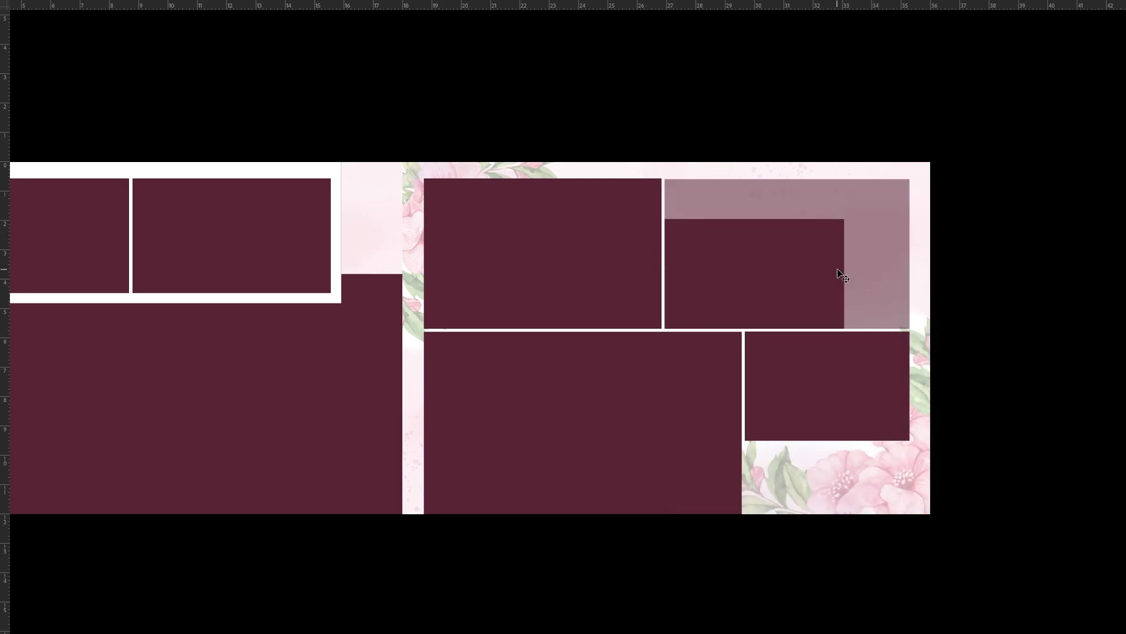
pyautogui.scroll(5, 603, 330)
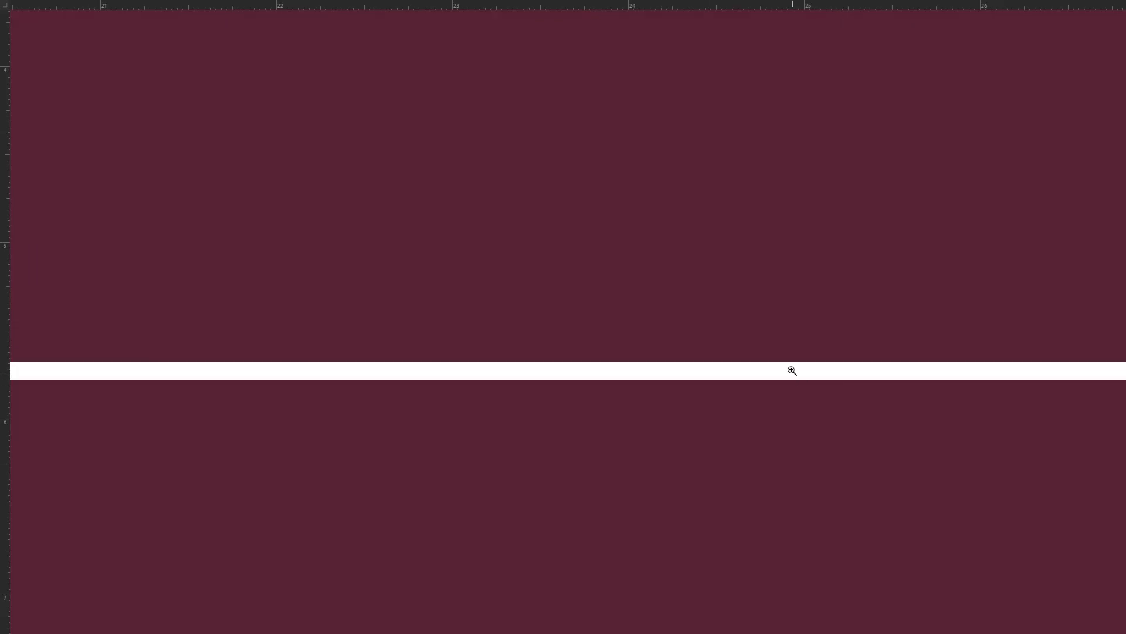
pyautogui.rightClick(727, 345)
pyautogui.click(717, 340)
# - Open typography file 10 from the Letter 11 folder in Photoshop
pyautogui.hscroll(3, 992, 469)
pyautogui.scroll(2, 786, 473)
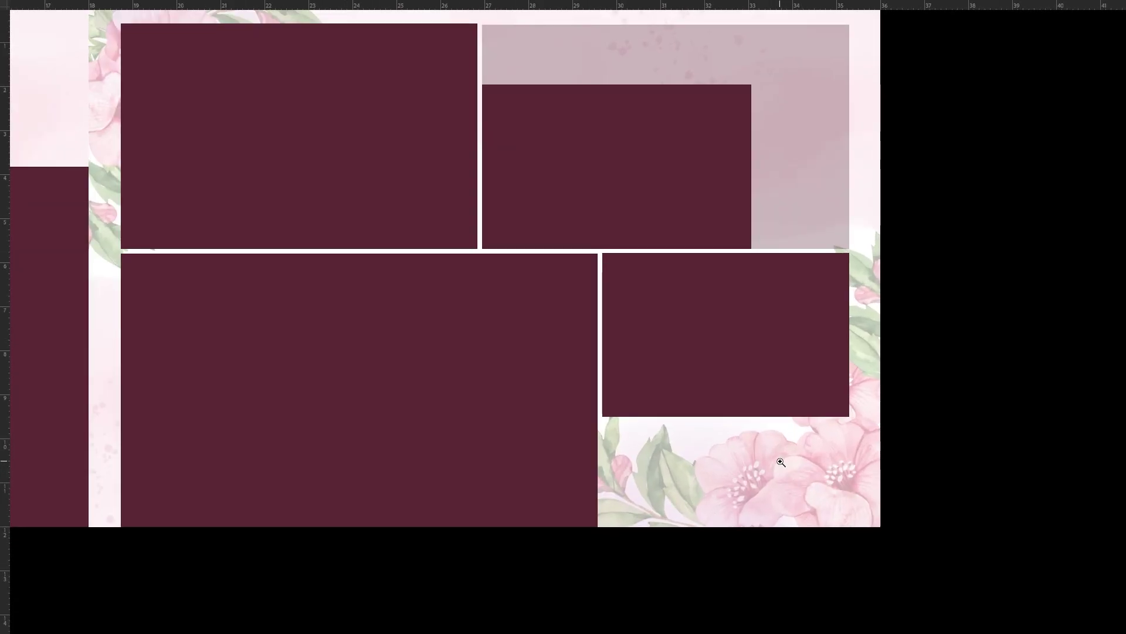
pyautogui.scroll(2, 780, 460)
pyautogui.hotkey('alt', 'Tab')
pyautogui.click(686, 268)
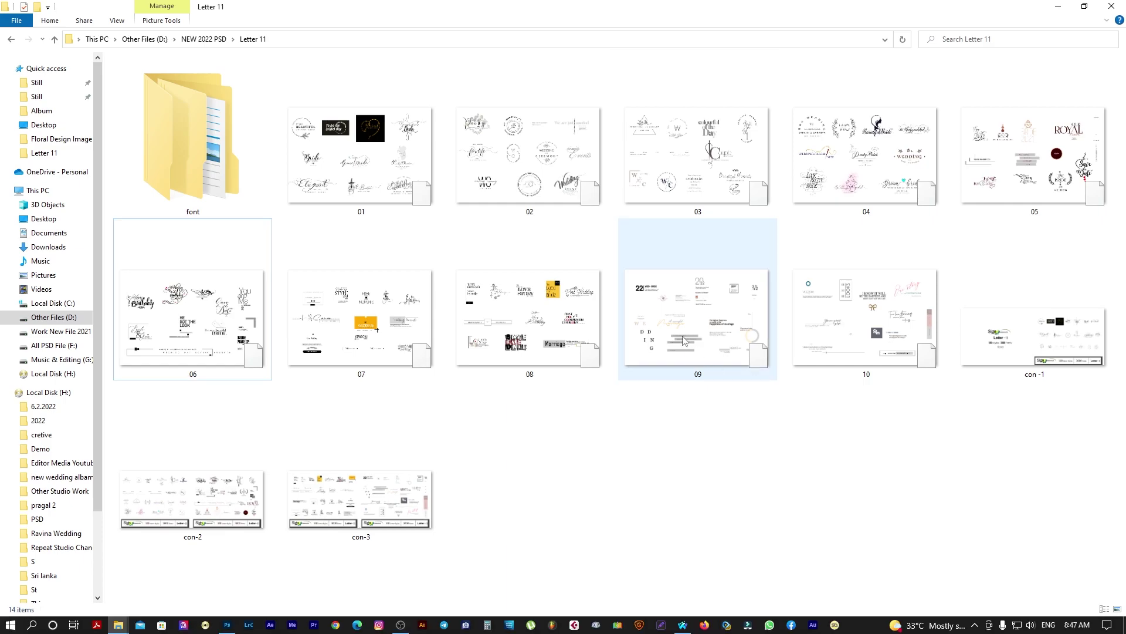
pyautogui.rightClick(803, 336)
pyautogui.click(718, 285)
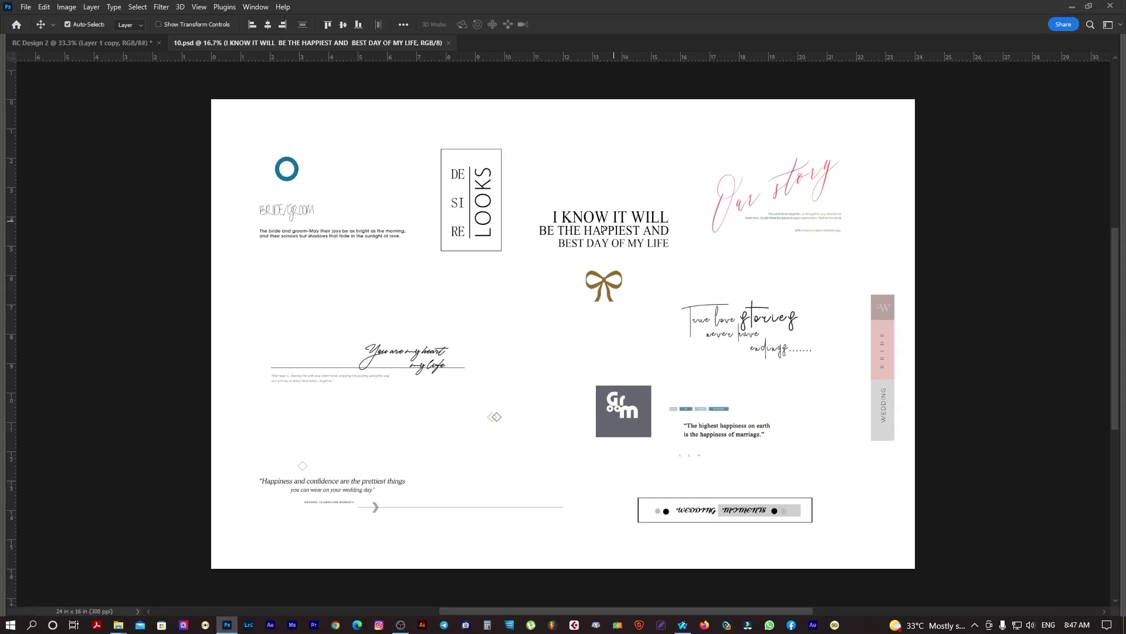
# - Copy the 'True love stories' text into the spread, scaled down into the bottom-right floral corner
pyautogui.moveTo(611, 223); pyautogui.dragTo(601, 228)
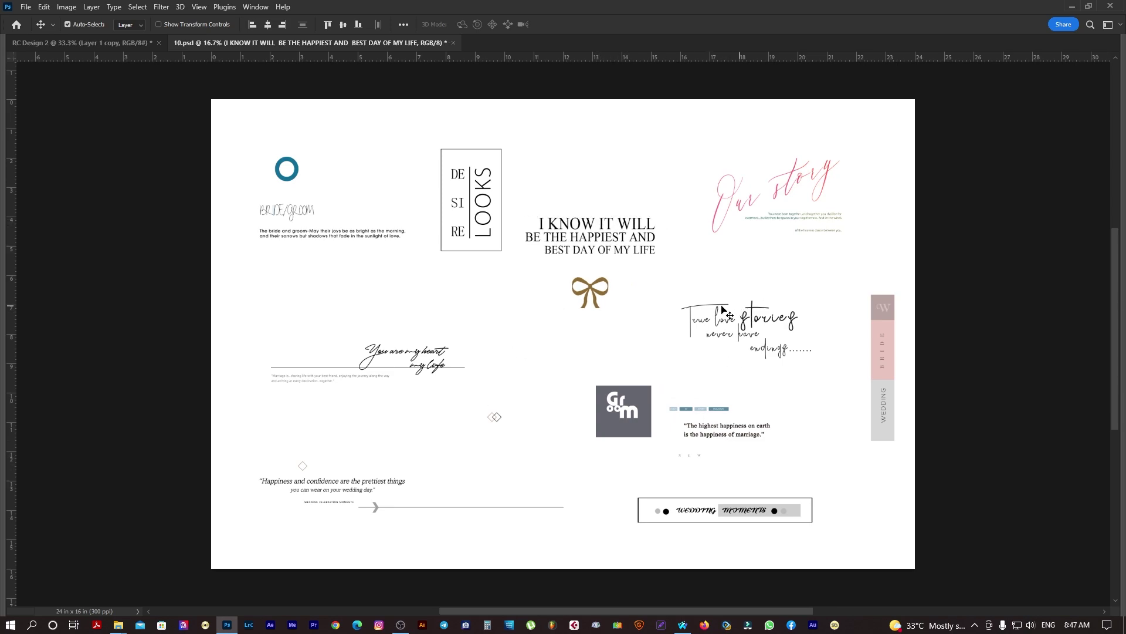
pyautogui.moveTo(724, 309); pyautogui.dragTo(969, 541)
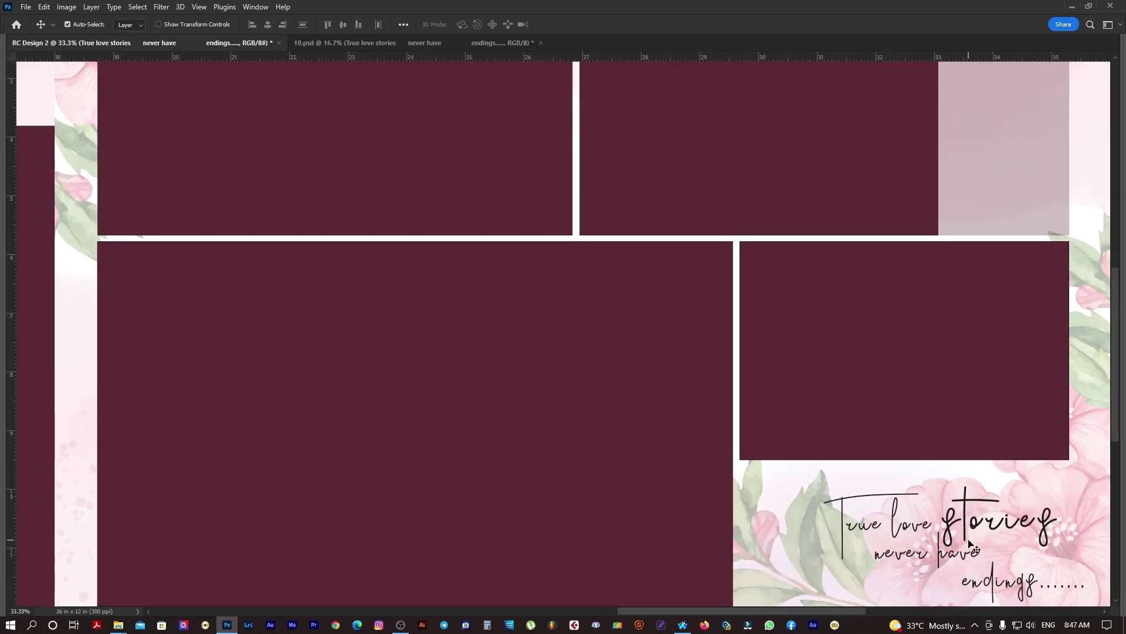
pyautogui.hotkey('ctrl', 't')
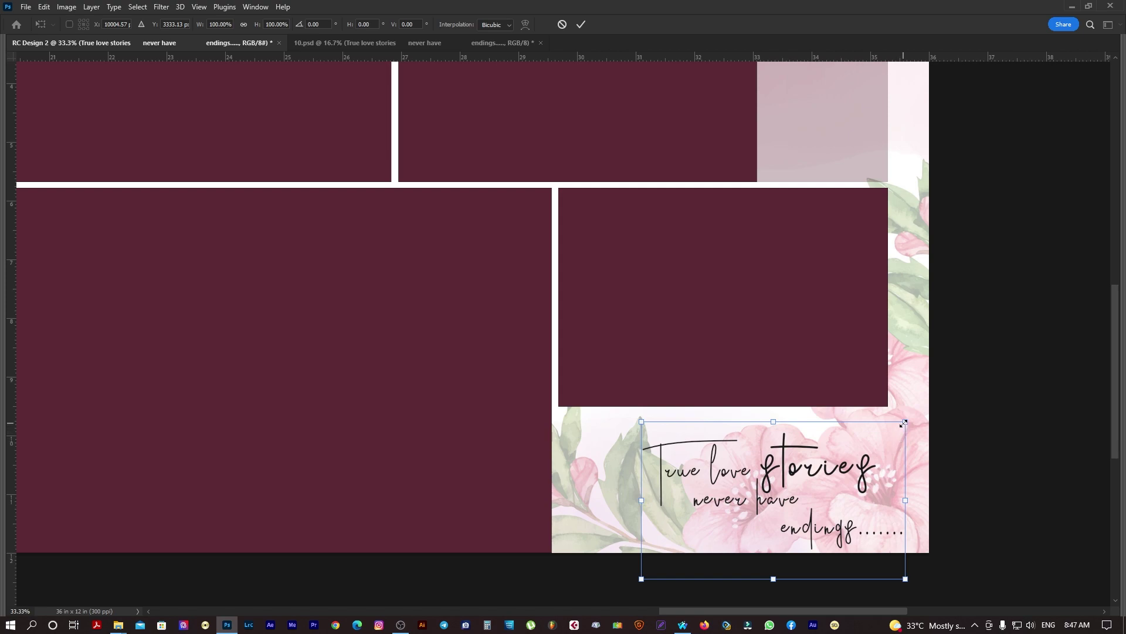
pyautogui.moveTo(904, 422); pyautogui.dragTo(883, 435)
pyautogui.moveTo(780, 480); pyautogui.dragTo(744, 472)
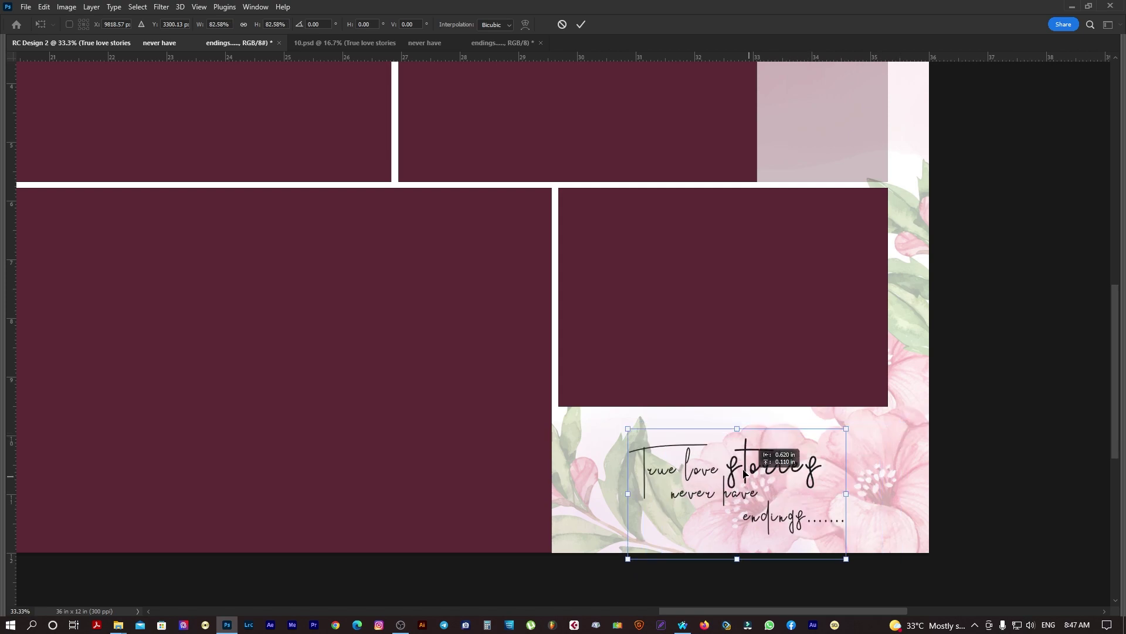
pyautogui.press('Return')
# - Fit the whole spread on screen and show the layout guides
pyautogui.rightClick(738, 463)
pyautogui.click(753, 468)
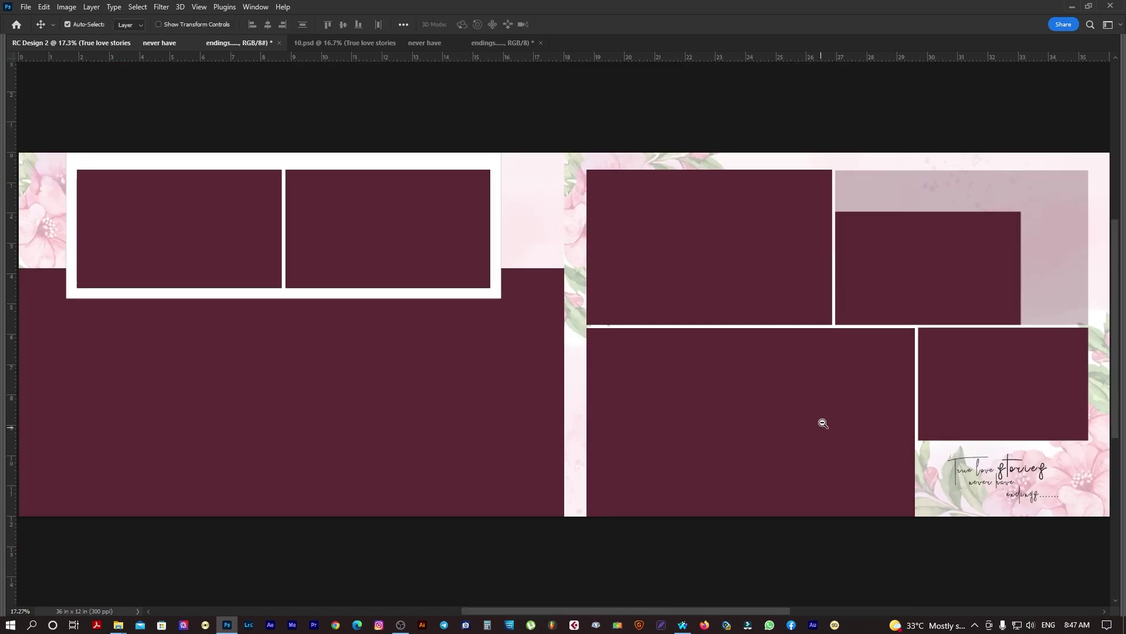
pyautogui.click(727, 390)
pyautogui.hotkey('ctrl', ';')
# - Move the two-photo white frame left onto the guide between the pages
pyautogui.click(532, 226)
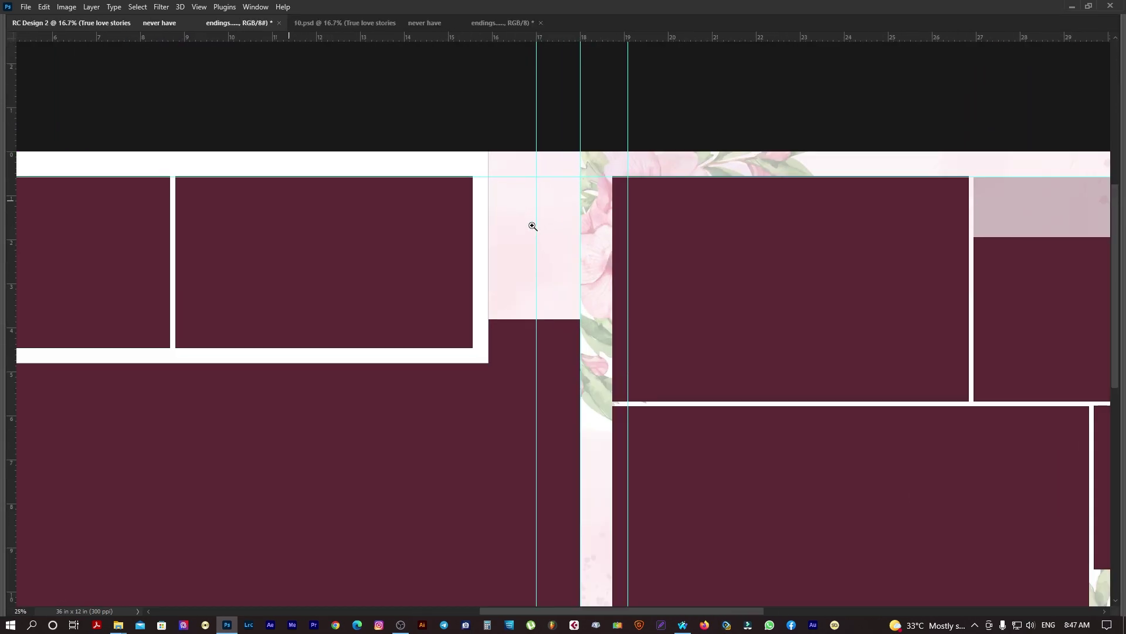
pyautogui.hscroll(-5, 395, 276)
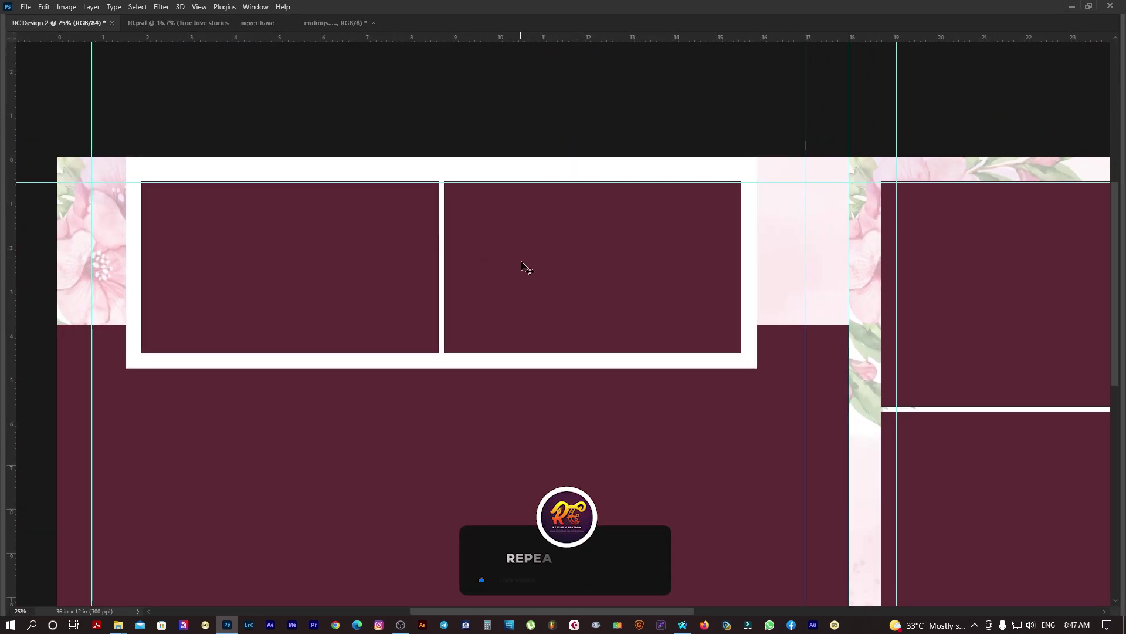
pyautogui.moveTo(614, 359); pyautogui.dragTo(569, 310)
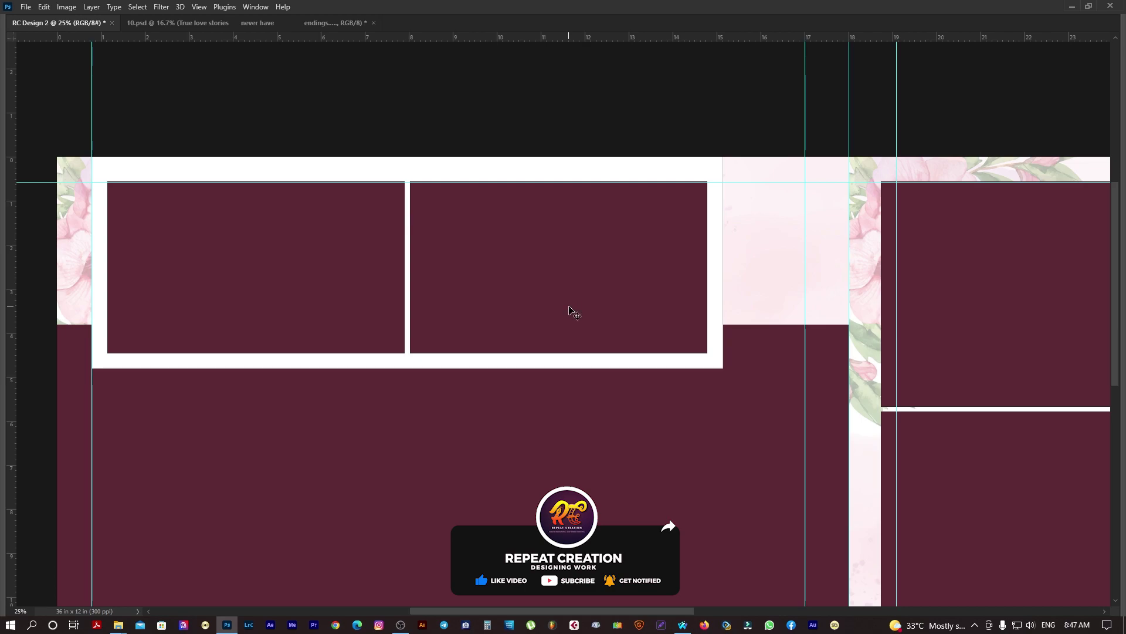
# - Copy the DESIRE LOOKS logo from file 10, shrink it and place it beside the white frame
pyautogui.click(284, 26)
pyautogui.moveTo(483, 194); pyautogui.dragTo(703, 167)
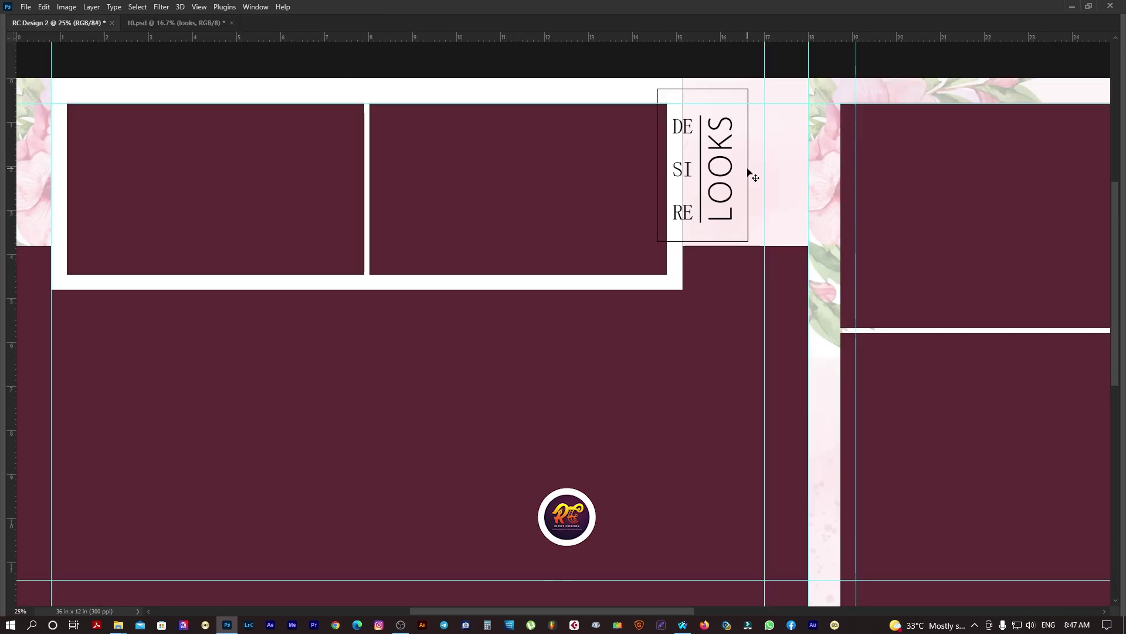
pyautogui.moveTo(757, 96); pyautogui.dragTo(742, 105)
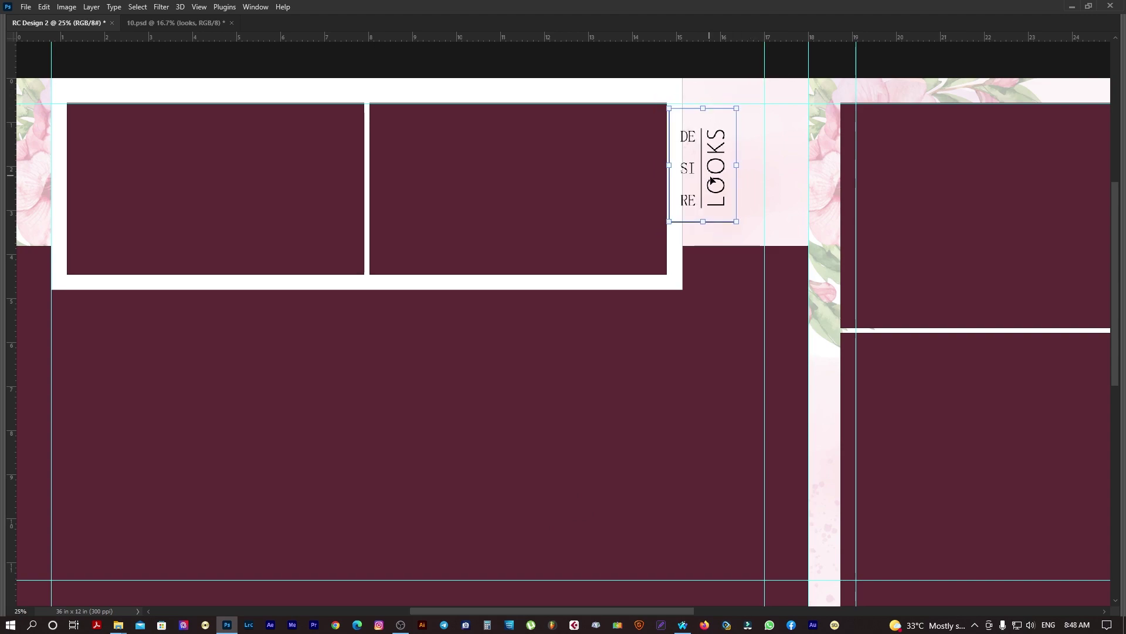
pyautogui.moveTo(713, 182); pyautogui.dragTo(745, 185)
# - Shrink the DESIRE LOOKS logo further while checking the spread in full-screen view
pyautogui.click(616, 209)
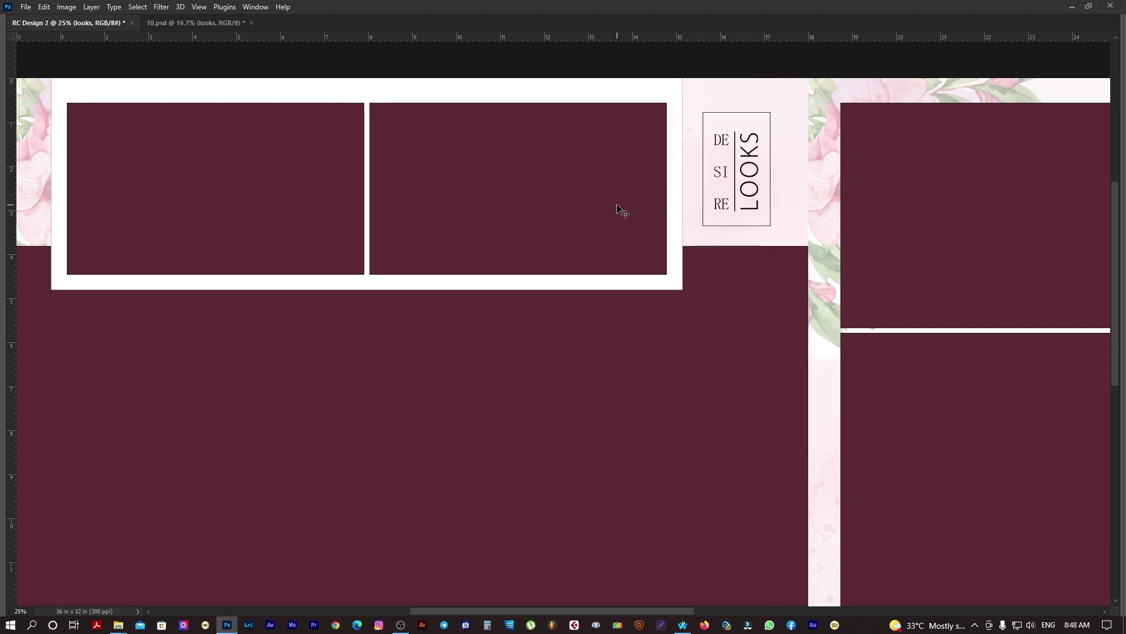
pyautogui.scroll(-1, 549, 258)
pyautogui.press('f')
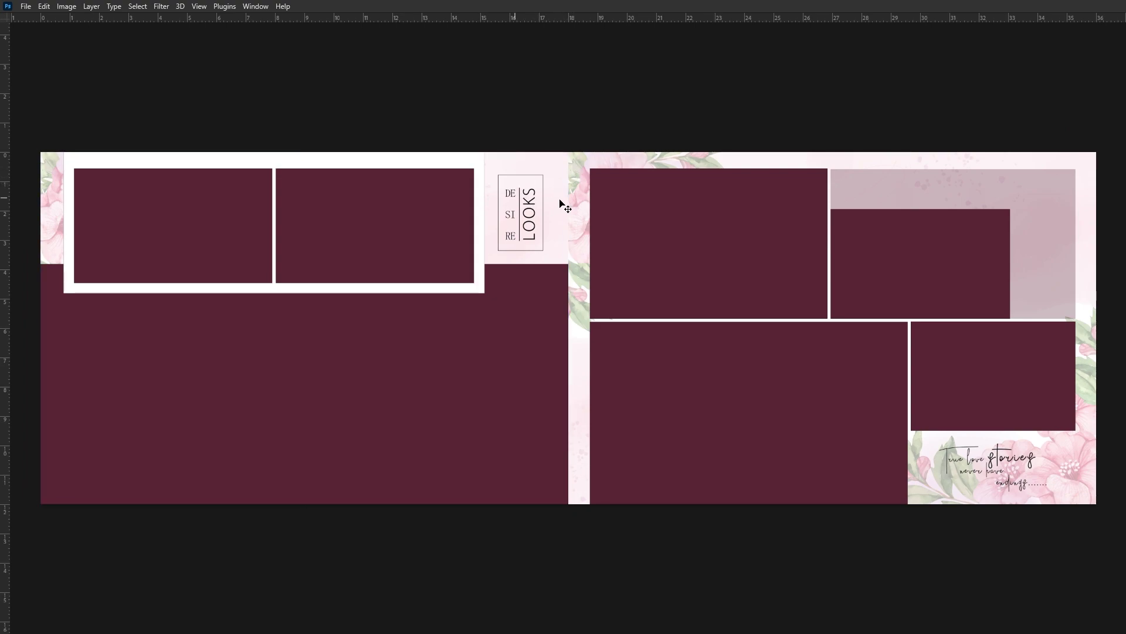
pyautogui.moveTo(542, 177); pyautogui.dragTo(539, 184)
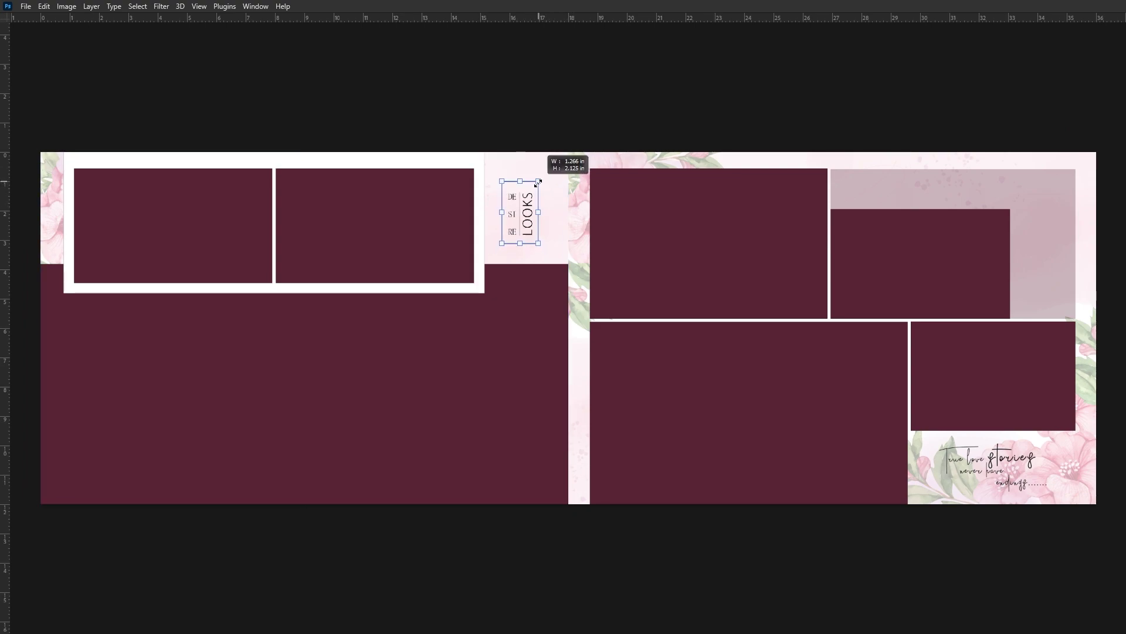
pyautogui.press('Return')
pyautogui.press('f')
pyautogui.scroll(-1, 627, 324)
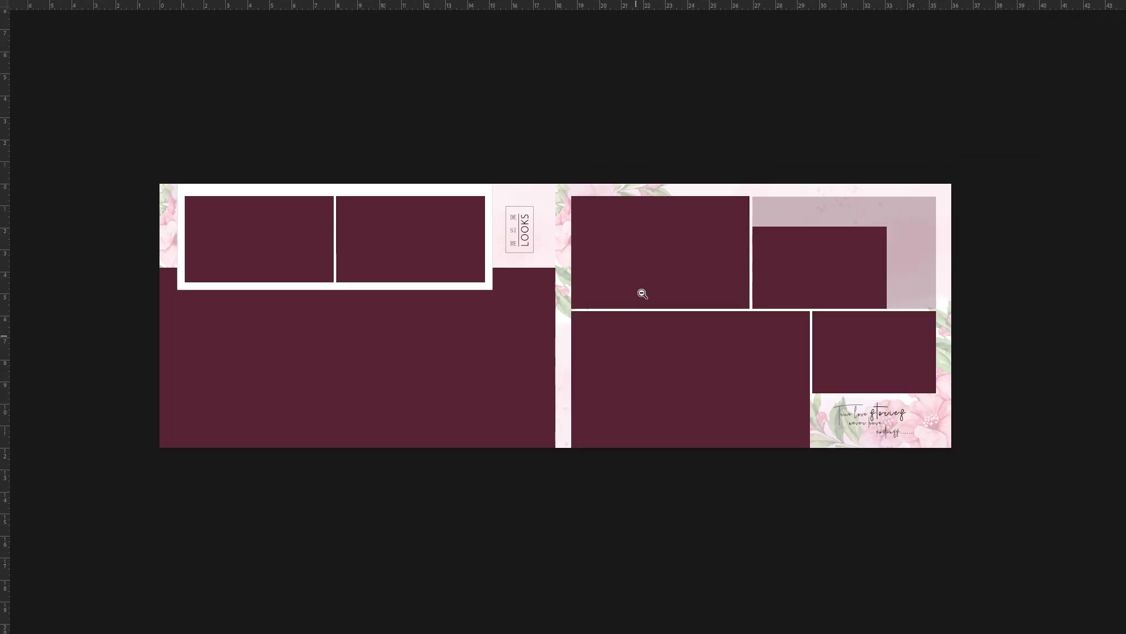
pyautogui.scroll(1, 627, 345)
pyautogui.scroll(-1, 659, 348)
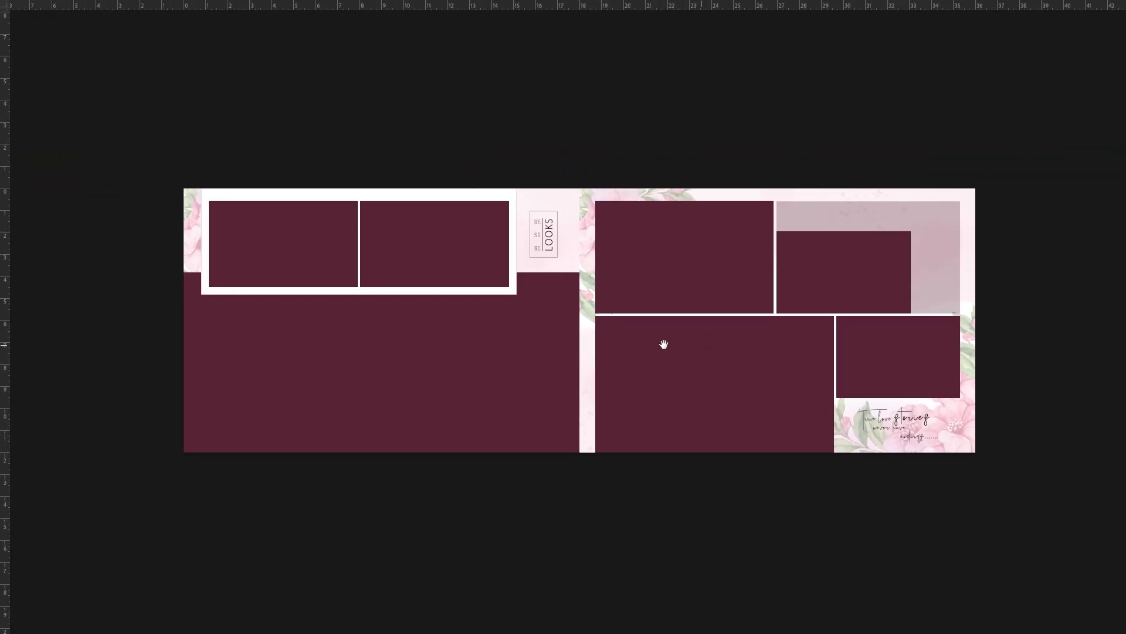
# - Give Rectangle 1 a white stroke about 92 px thick
pyautogui.press('f')
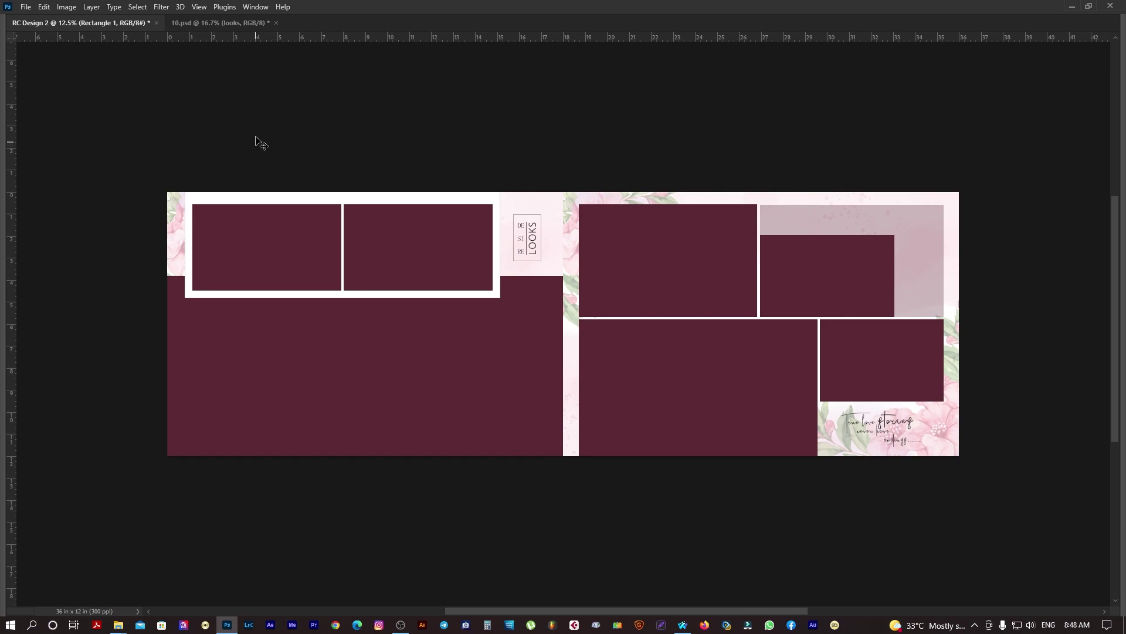
pyautogui.press('Tab')
pyautogui.click(173, 25)
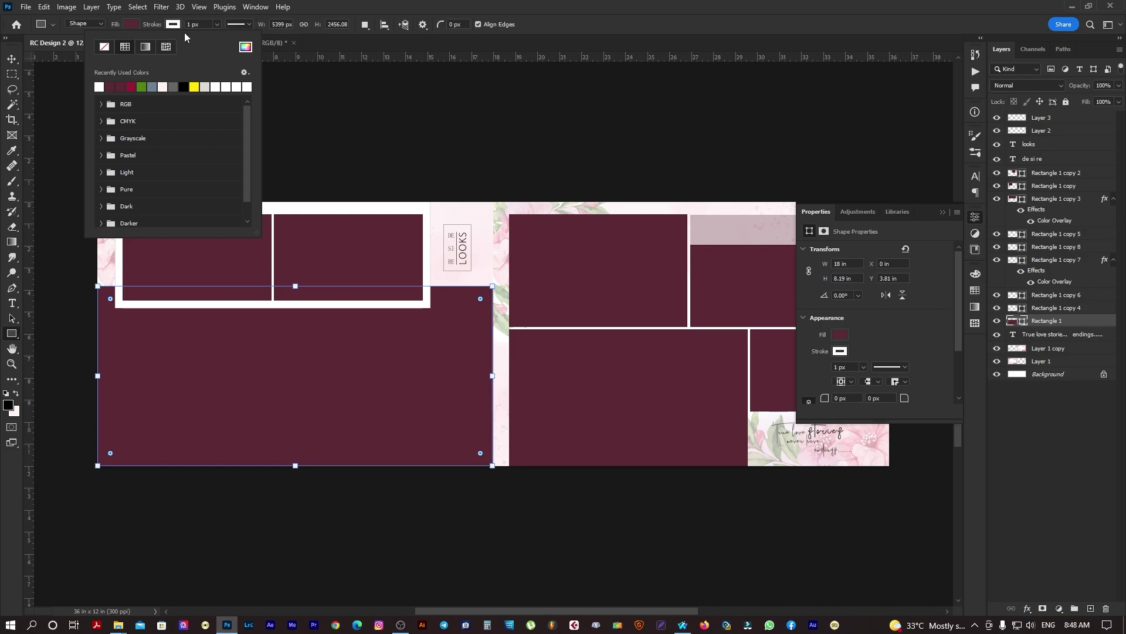
pyautogui.click(217, 24)
pyautogui.moveTo(206, 36); pyautogui.dragTo(237, 40)
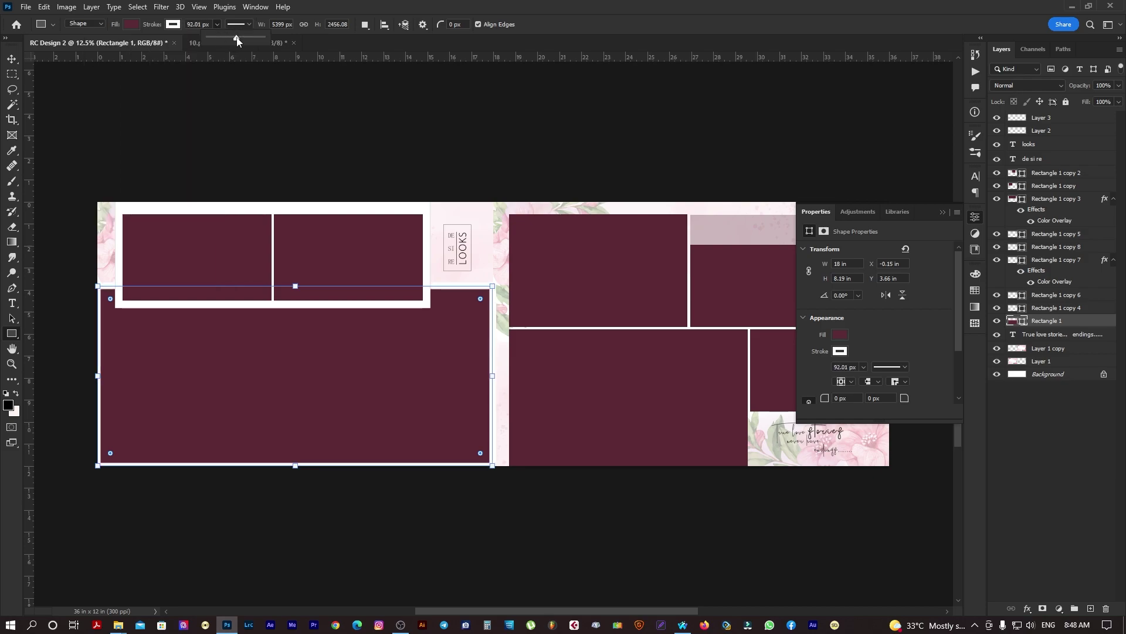
pyautogui.press('Tab')
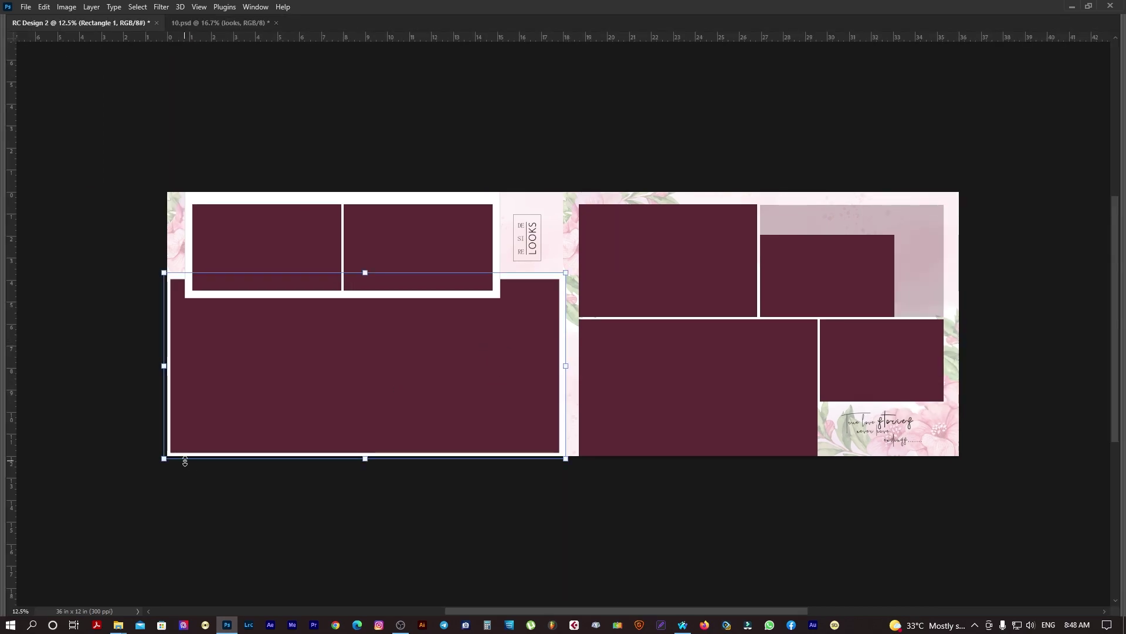
# - Stretch the maroon rectangle to the left page's left and bottom edges
pyautogui.moveTo(163, 460); pyautogui.dragTo(157, 464)
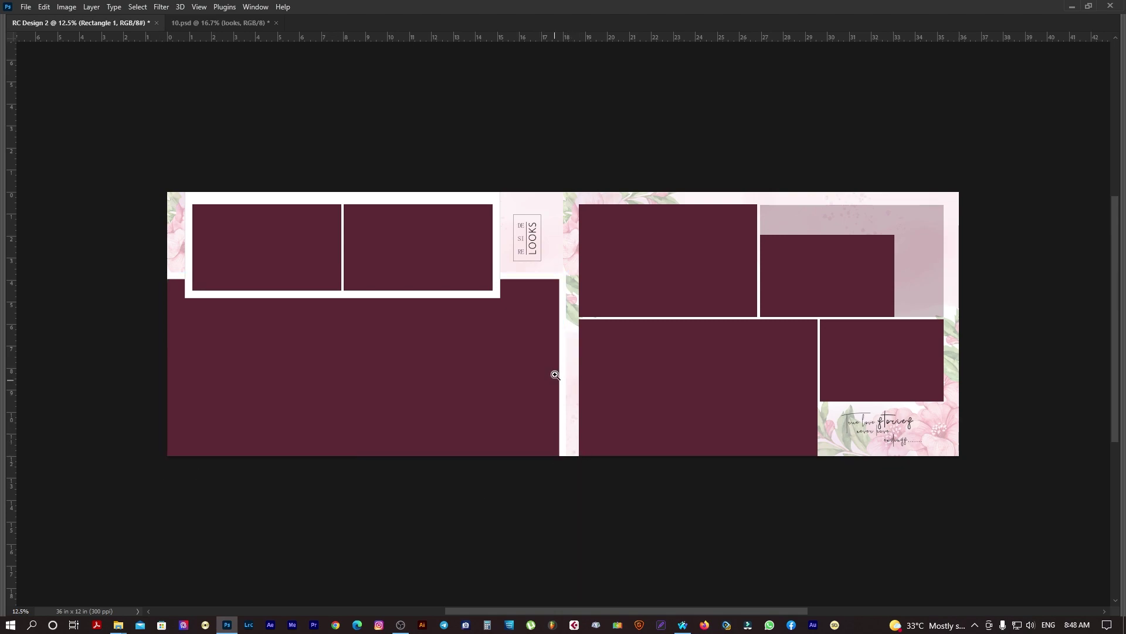
pyautogui.scroll(1, 719, 393)
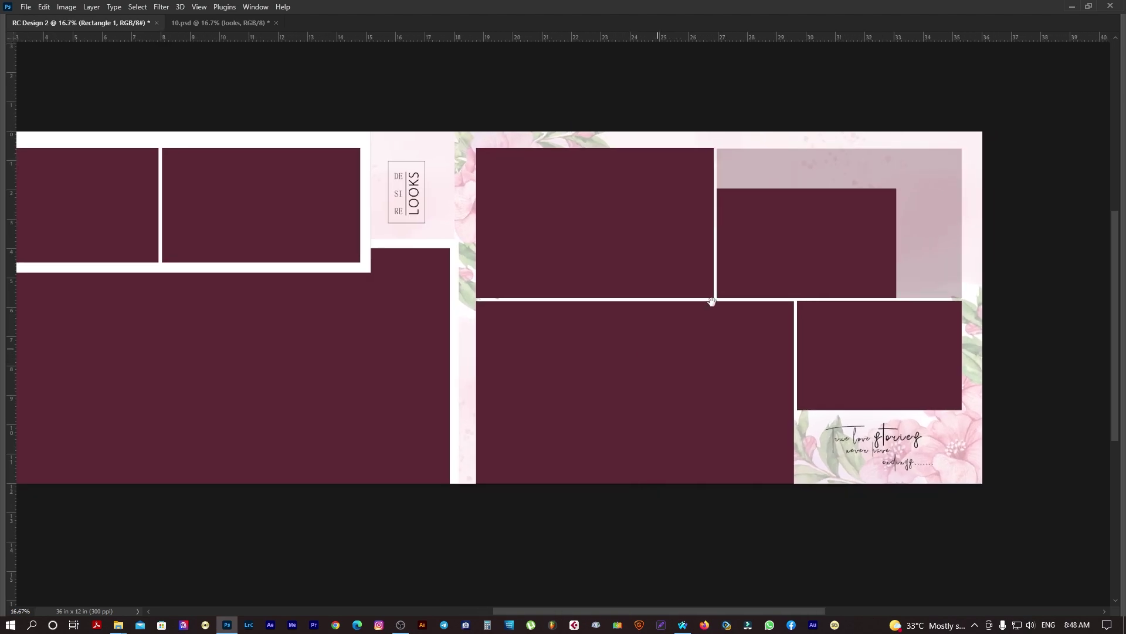
pyautogui.hscroll(2, 763, 245)
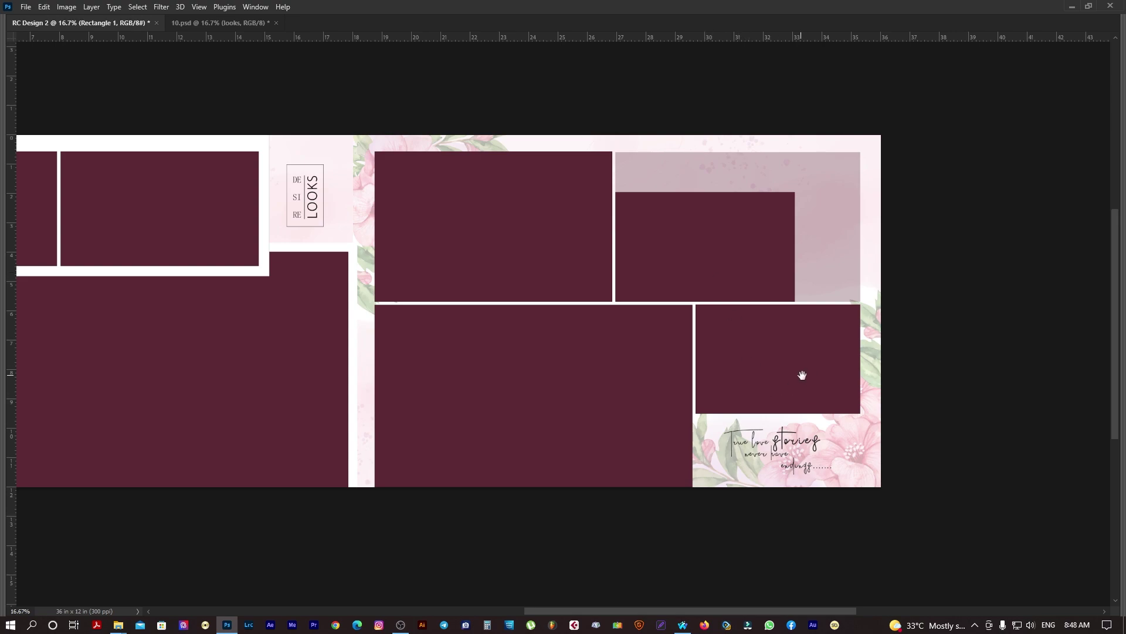
pyautogui.moveTo(802, 376); pyautogui.dragTo(766, 378)
pyautogui.rightClick(535, 333)
pyautogui.click(545, 336)
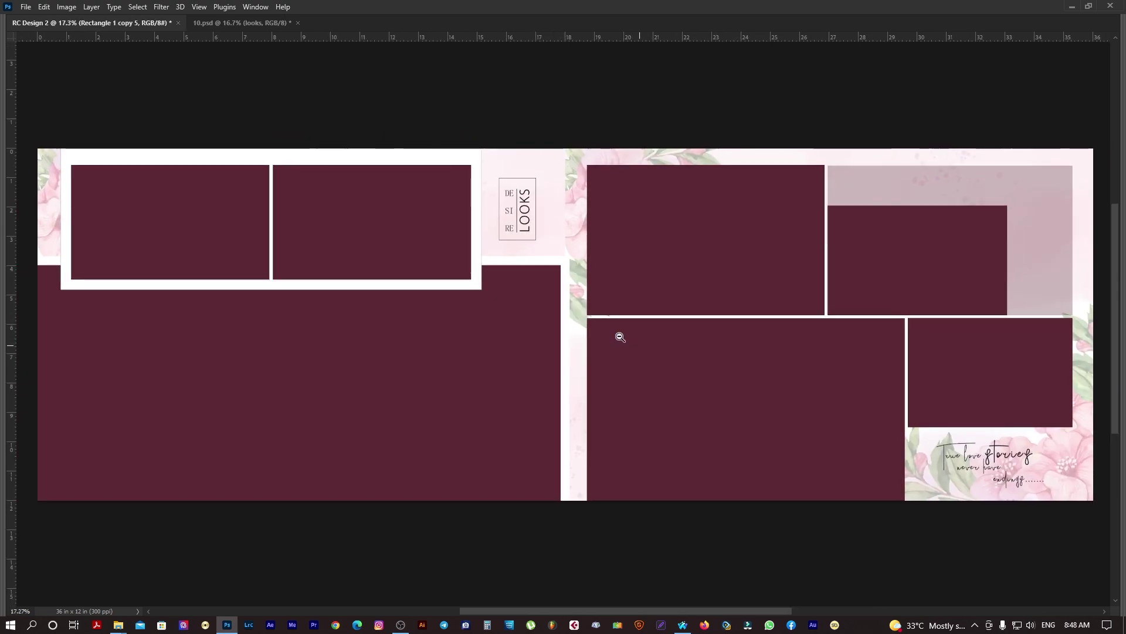